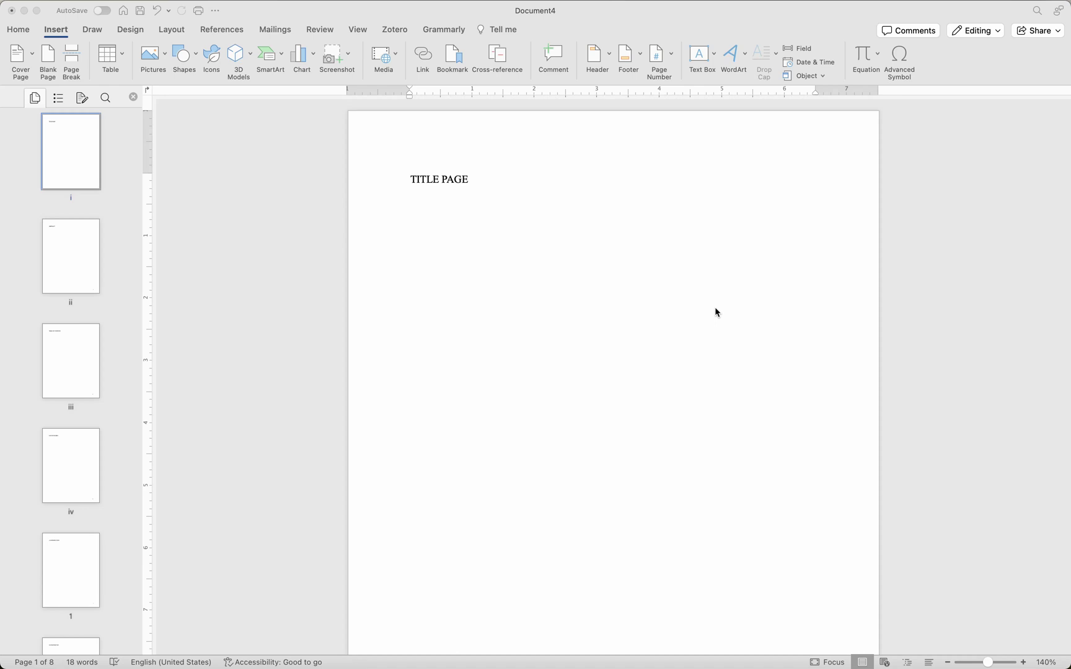
Examine the page numbering on the front matter pages, from the title page to the start of the introduction.
scroll(717, 312, down, 2)
scroll(717, 311, up, 2)
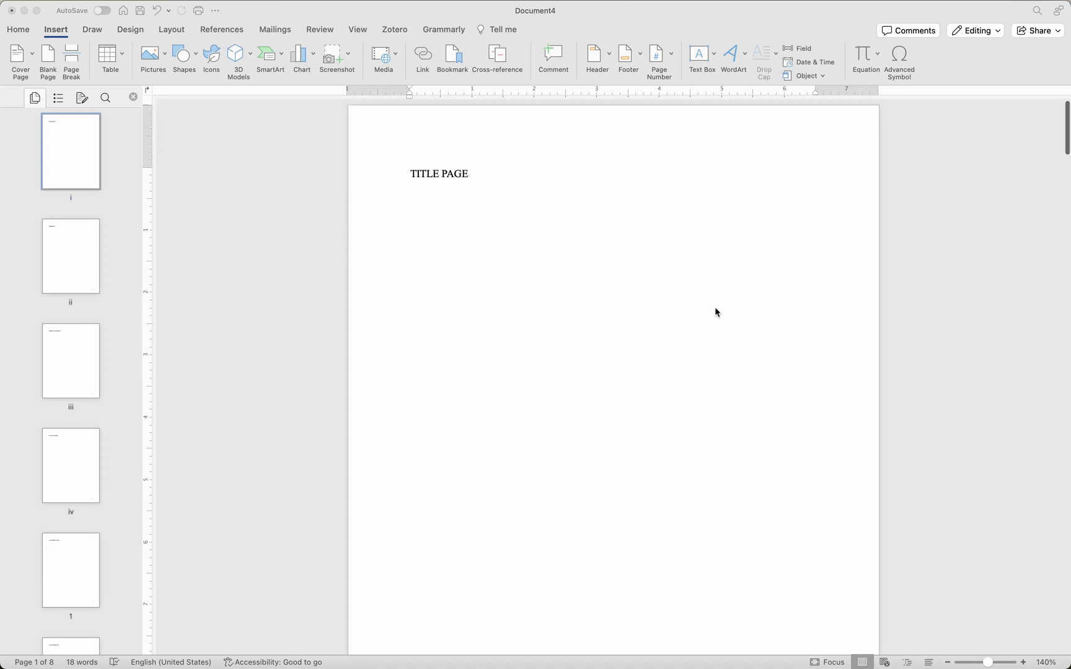
scroll(716, 309, down, 5)
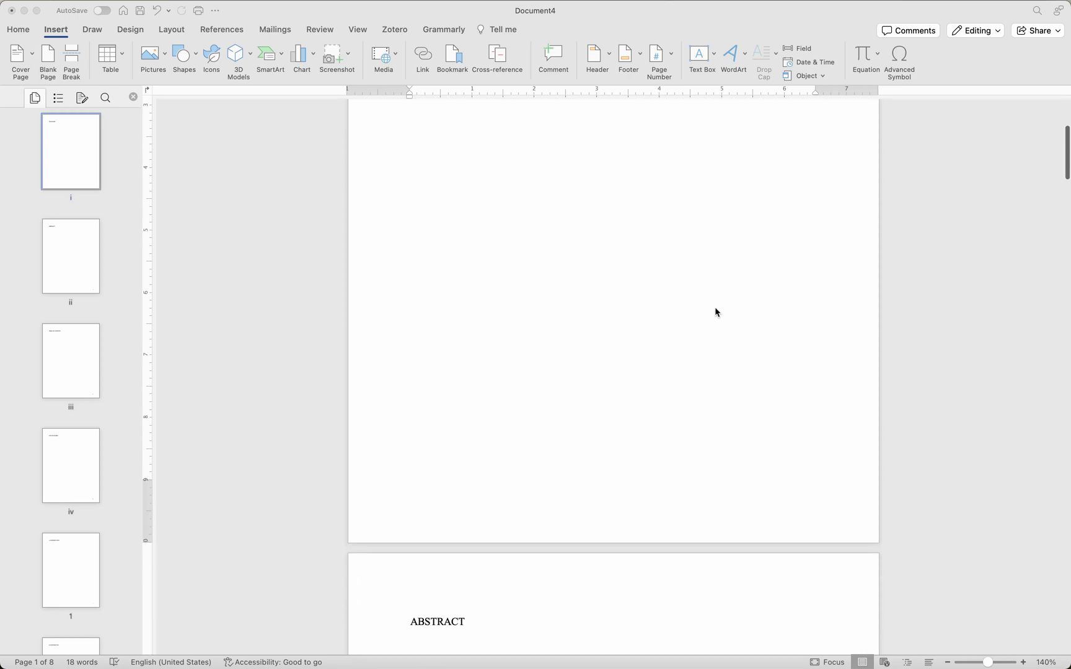
scroll(715, 309, up, 2)
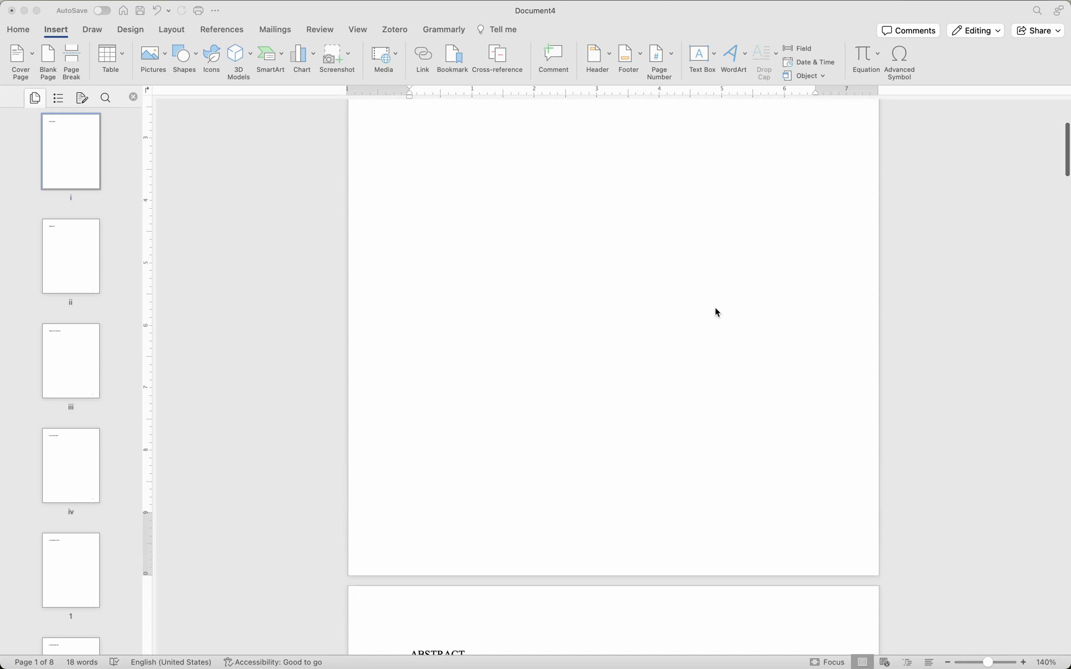
scroll(716, 312, up, 1)
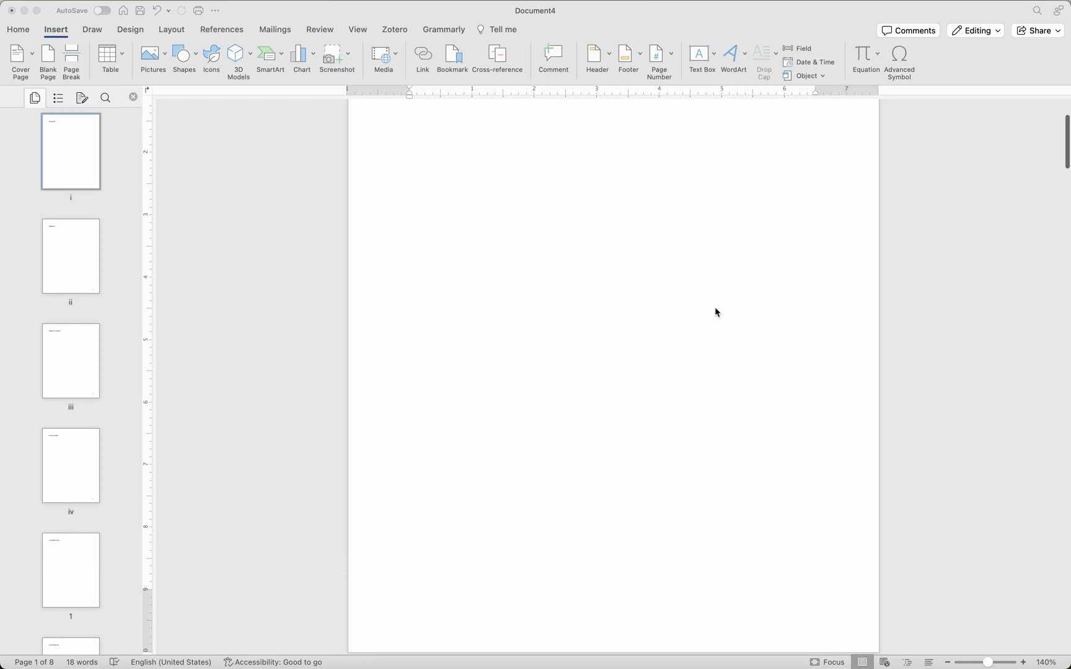
scroll(715, 308, down, 1)
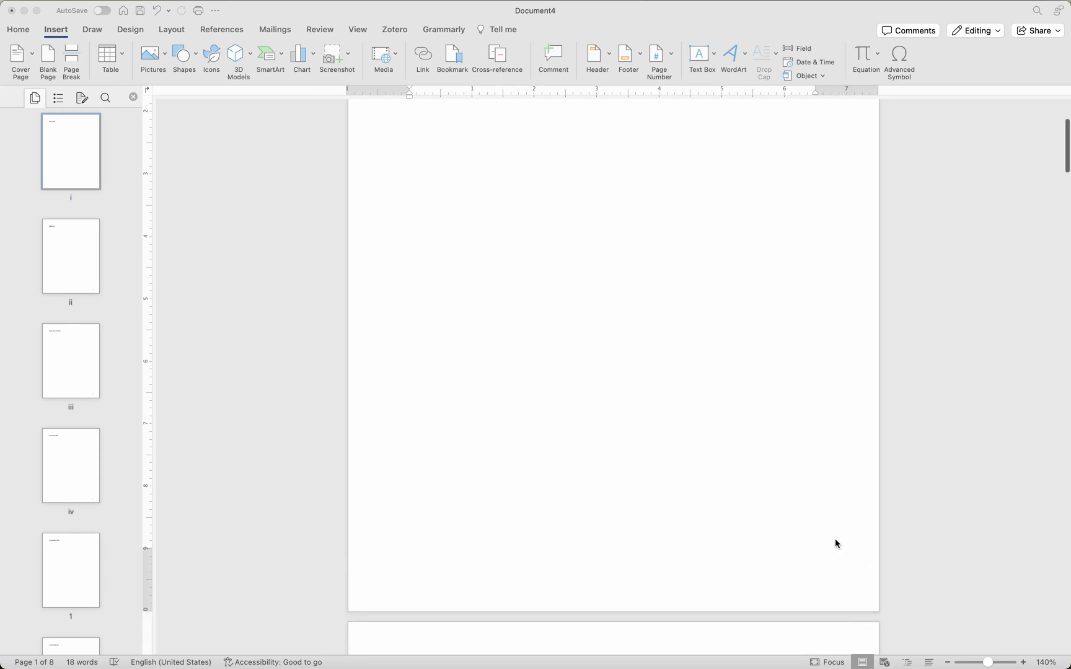
scroll(776, 527, down, 6)
scroll(776, 526, down, 6)
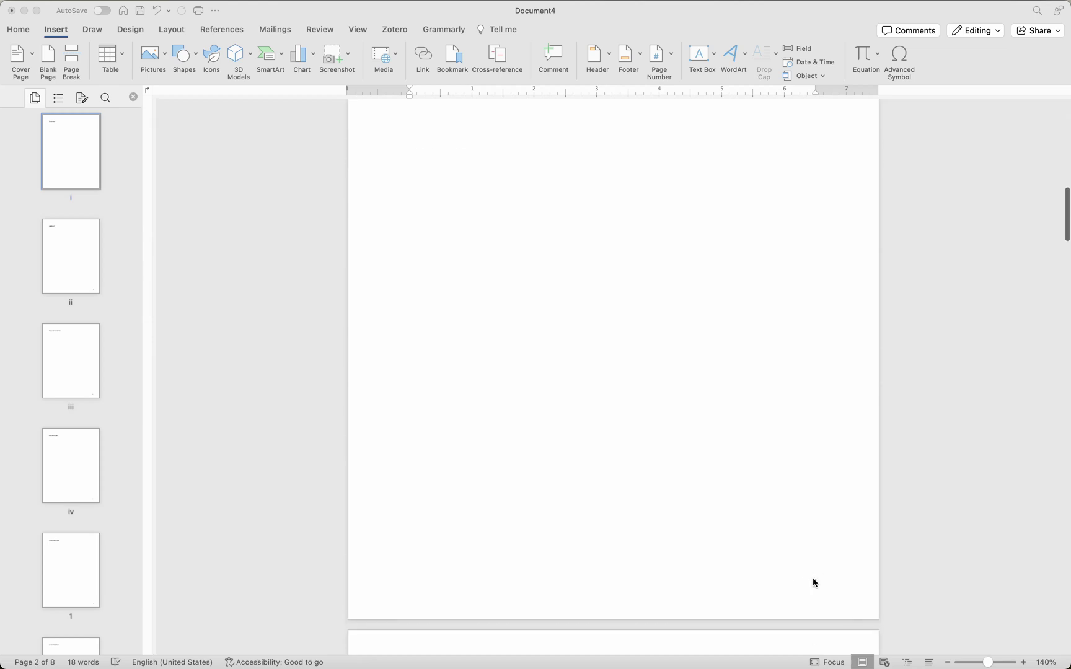
scroll(734, 495, down, 3)
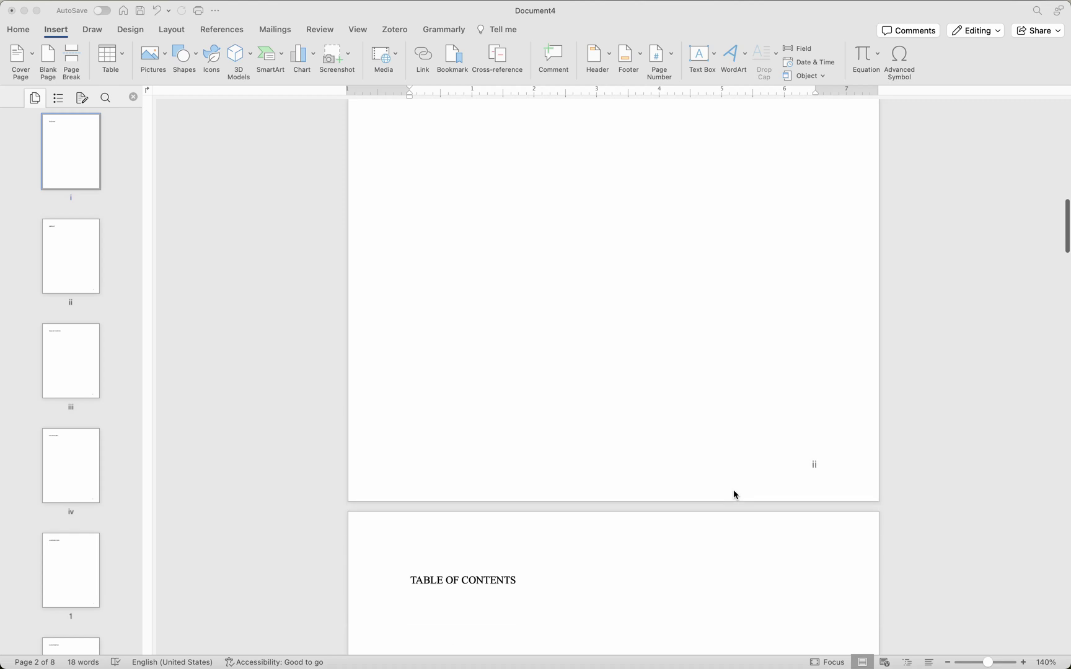
scroll(734, 495, down, 8)
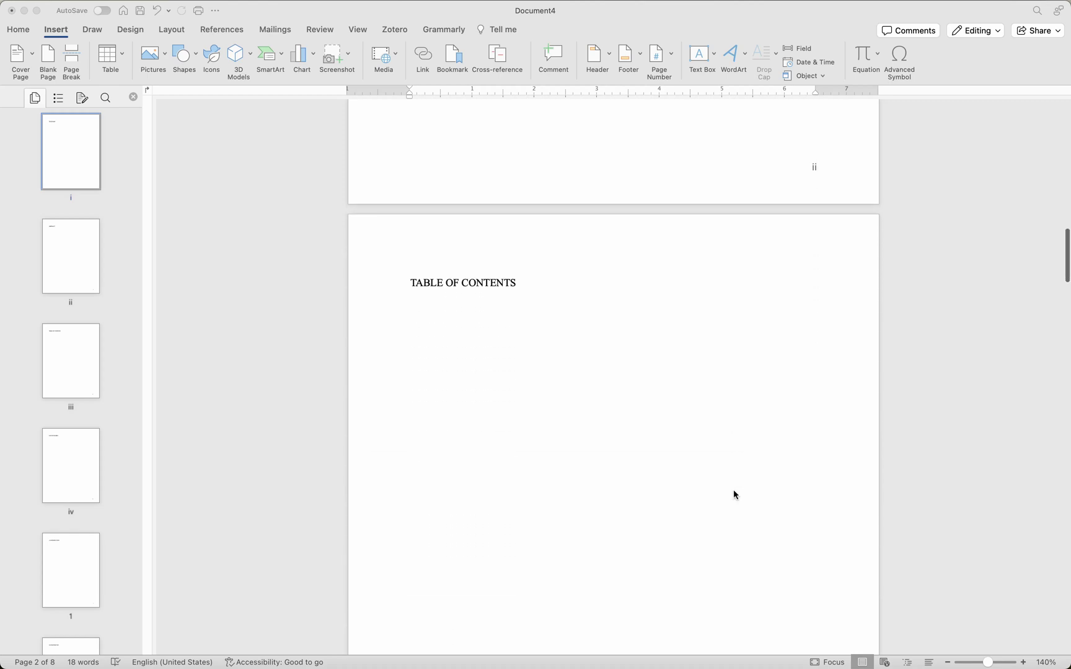
scroll(734, 494, down, 11)
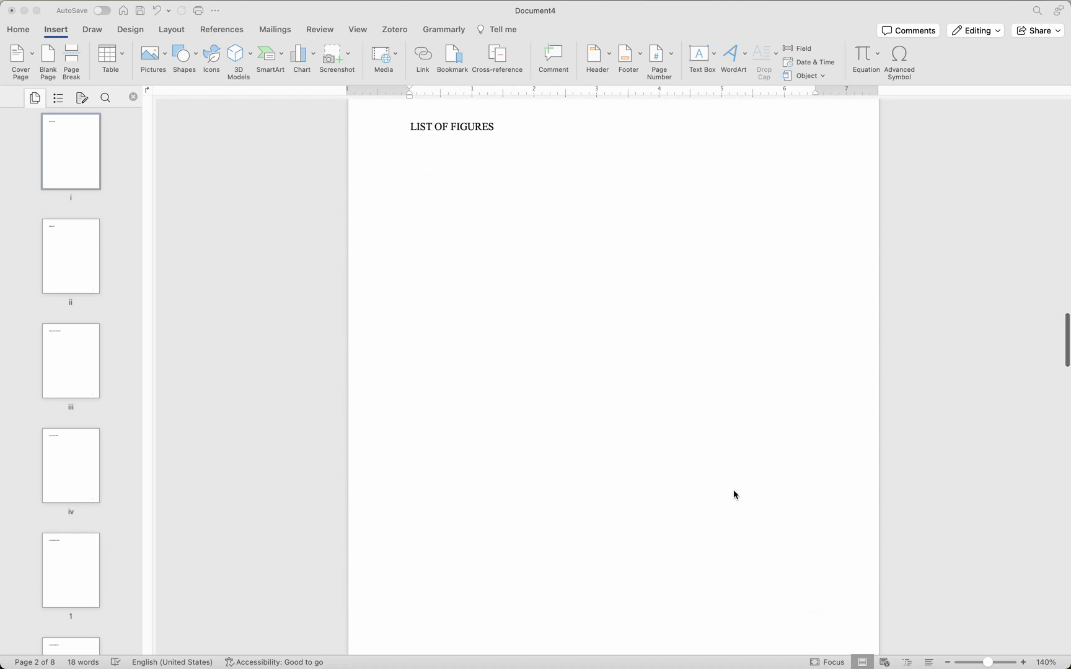
scroll(733, 494, down, 6)
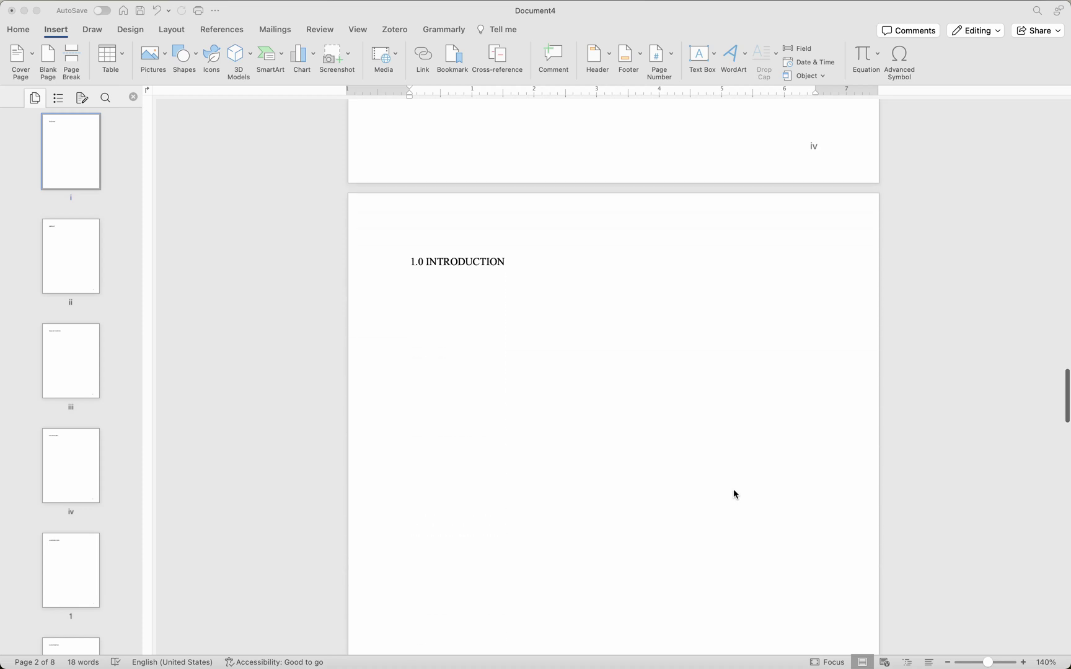
scroll(734, 492, up, 2)
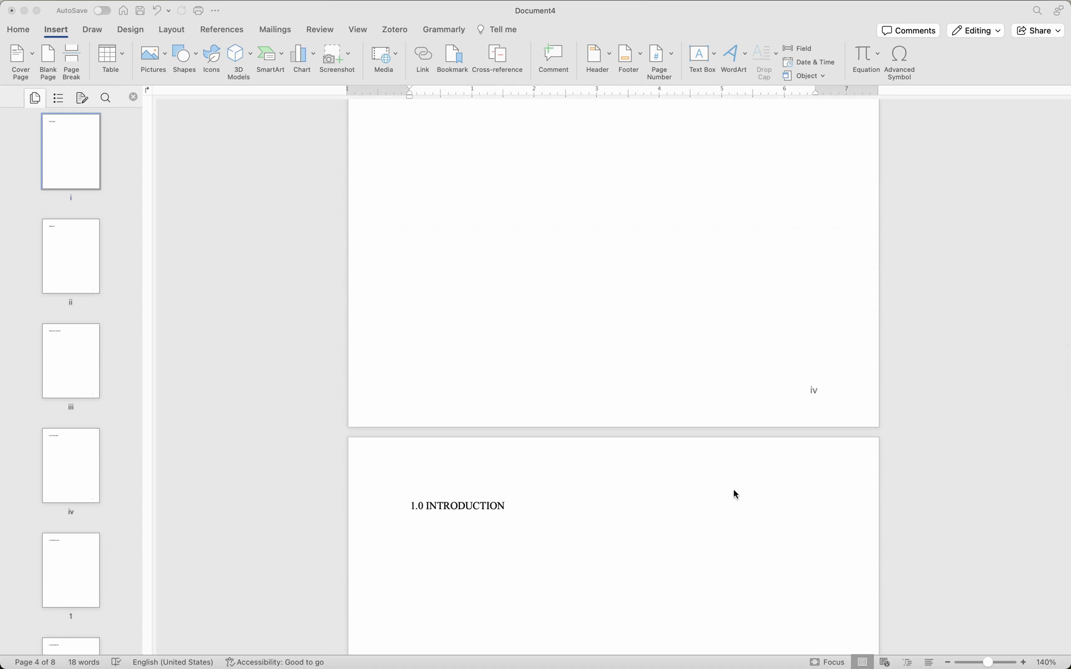
scroll(734, 494, down, 1)
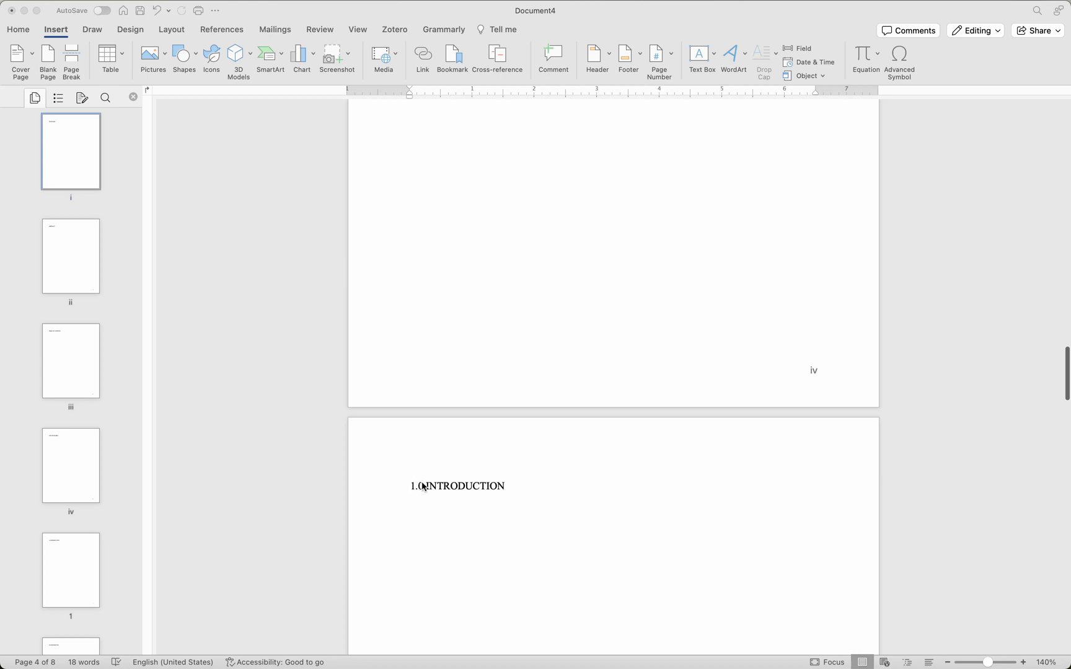
Add a centered line reading "CHAPTER ONE" above the "1.0 INTRODUCTION" heading.
click(424, 486)
click(426, 486)
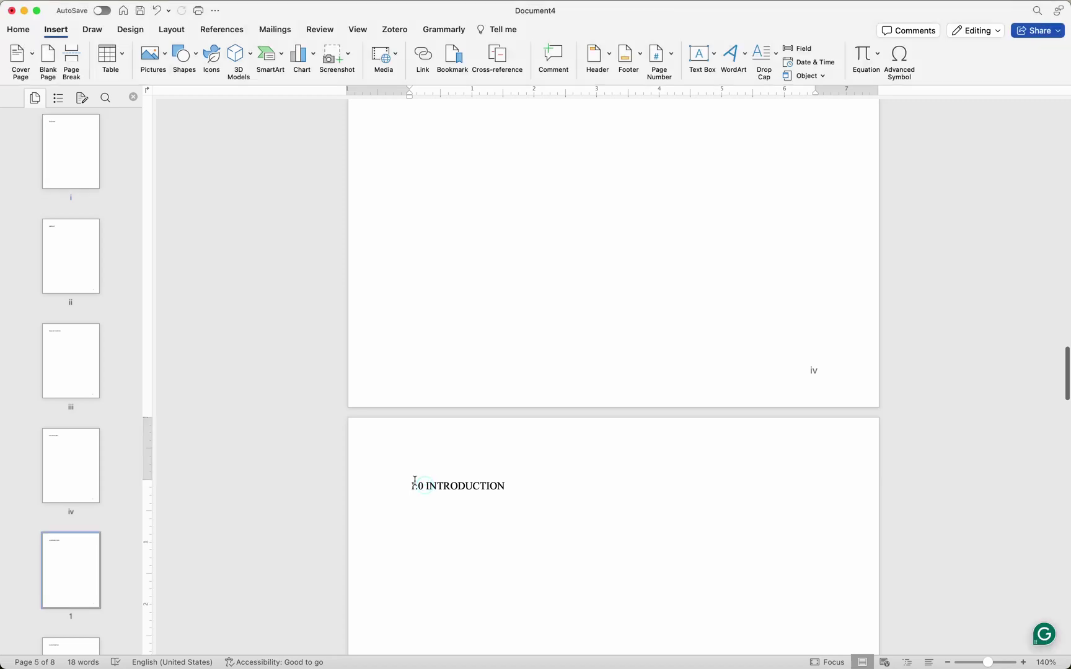
scroll(416, 482, up, 5)
scroll(415, 482, down, 2)
key(Return)
click(411, 619)
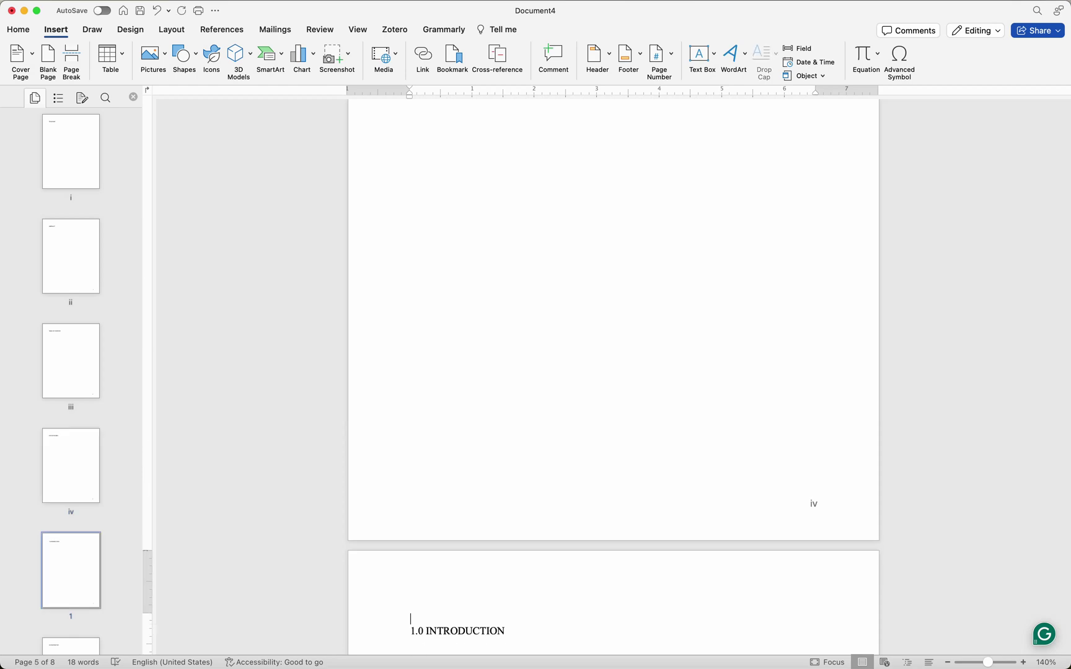
text(CHAPTER ONE)
key(super+e)
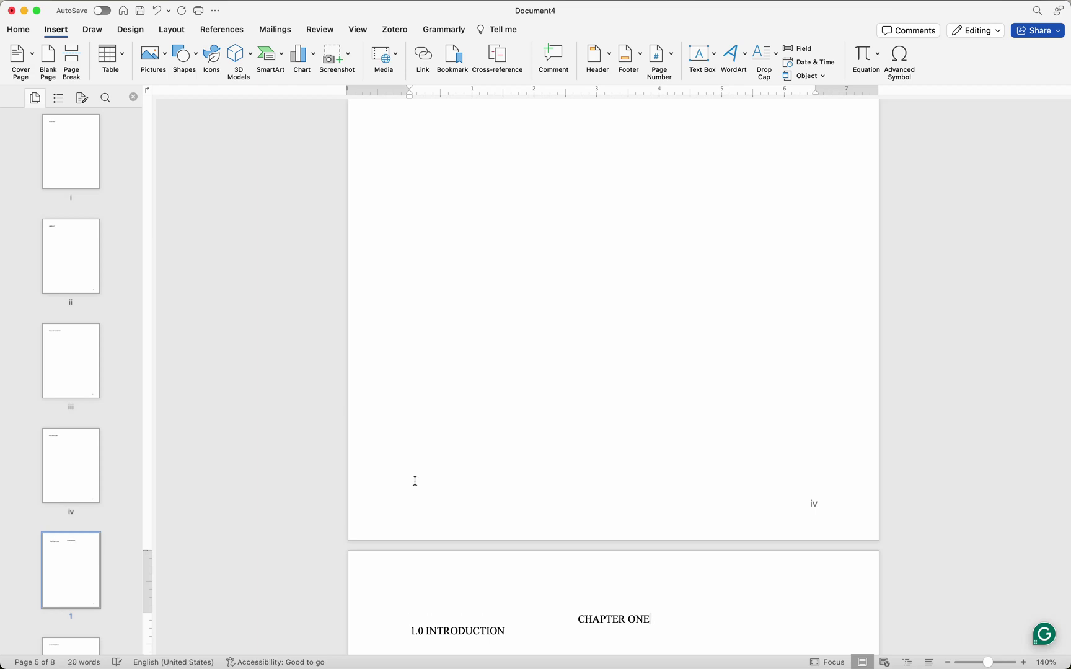
Examine the page numbers on the chapter pages through to the document's end, and recheck those on the front matter.
scroll(519, 402, down, 5)
scroll(518, 402, down, 10)
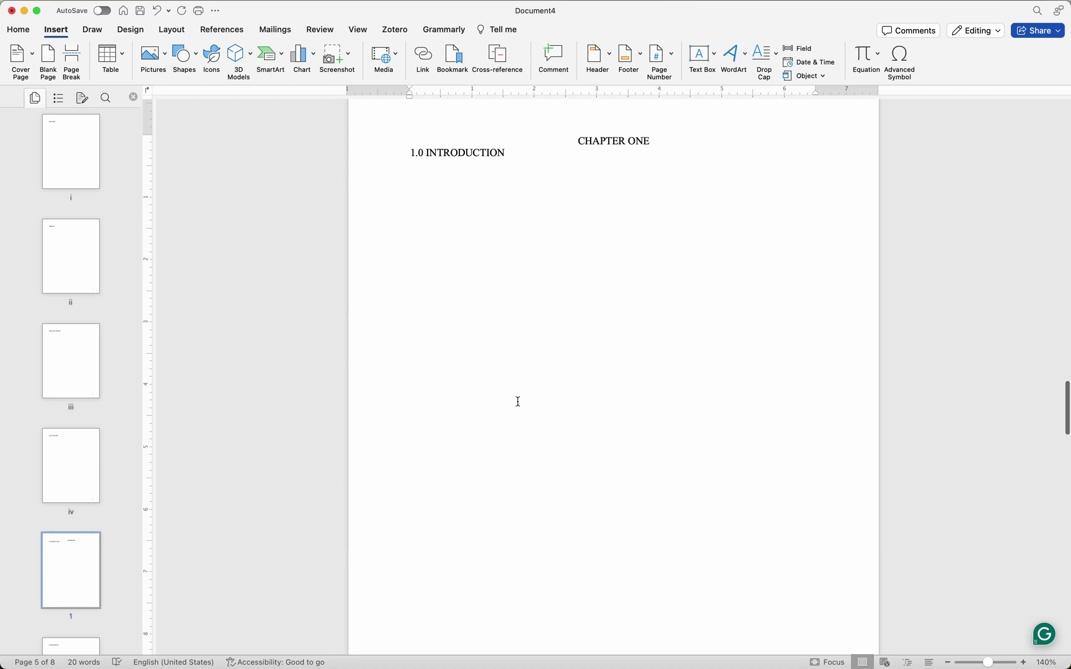
scroll(519, 398, down, 2)
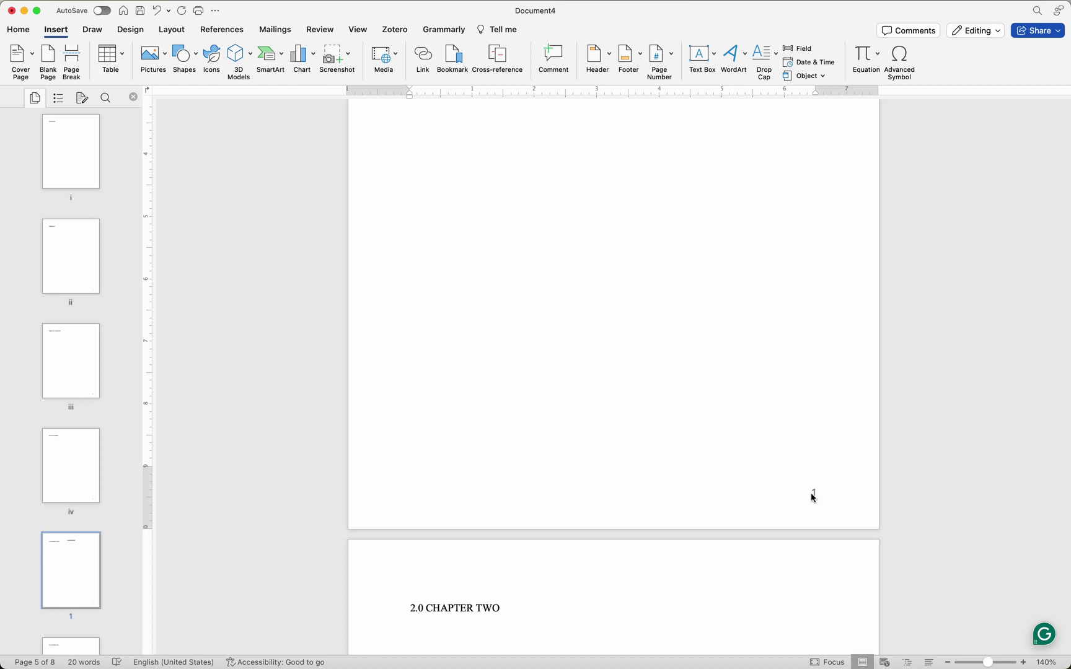
scroll(812, 494, down, 10)
scroll(812, 494, down, 6)
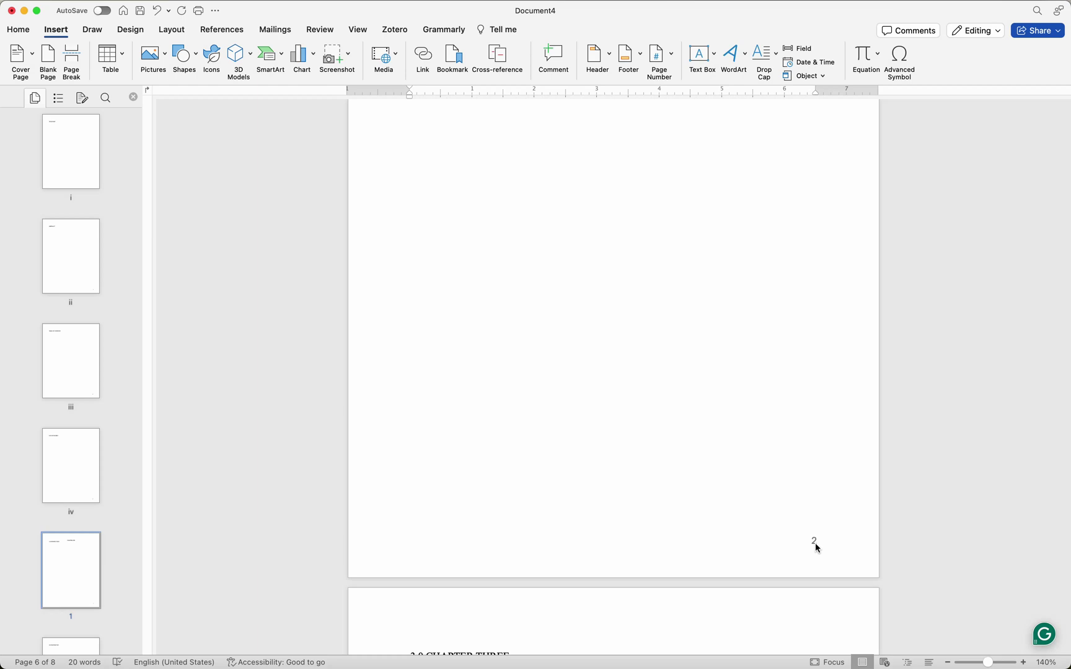
scroll(817, 547, down, 20)
scroll(816, 545, up, 20)
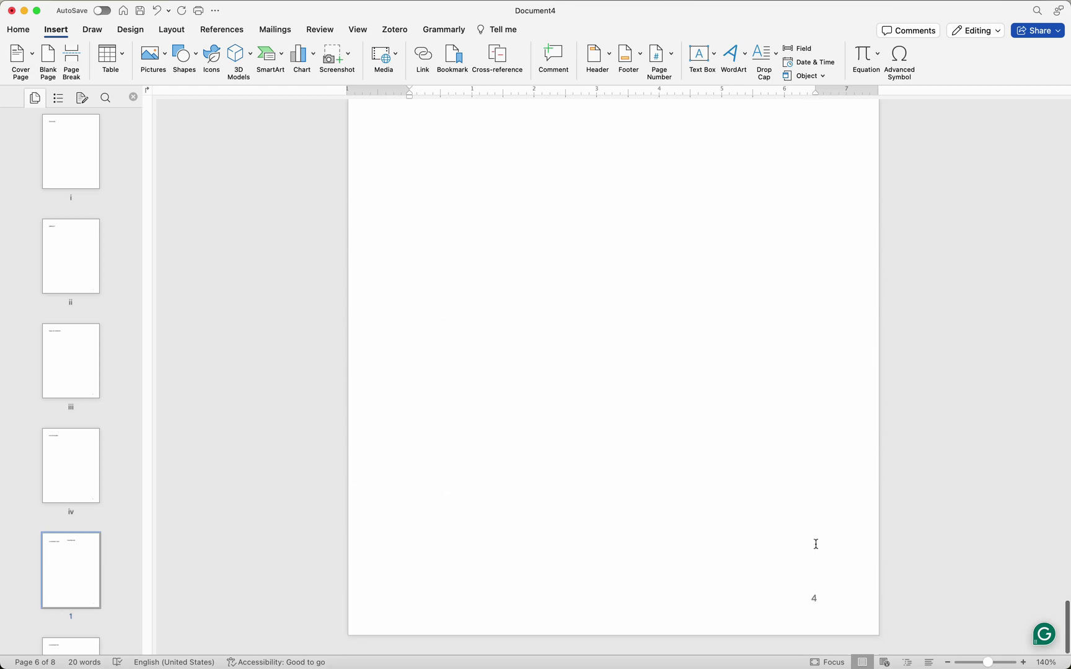
scroll(817, 548, up, 20)
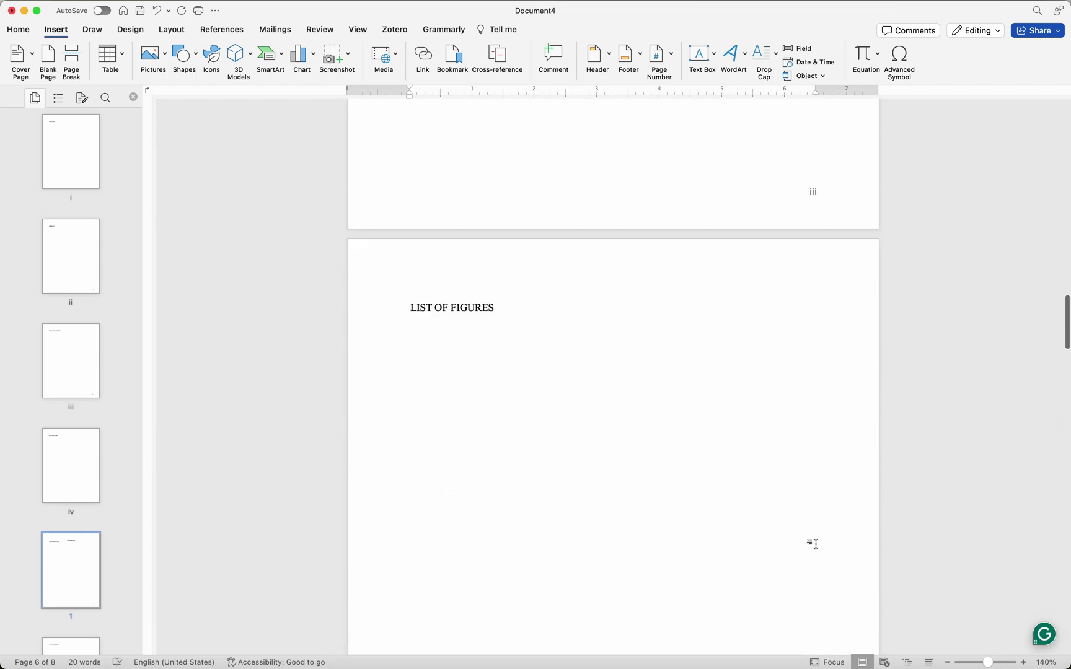
scroll(816, 545, up, 15)
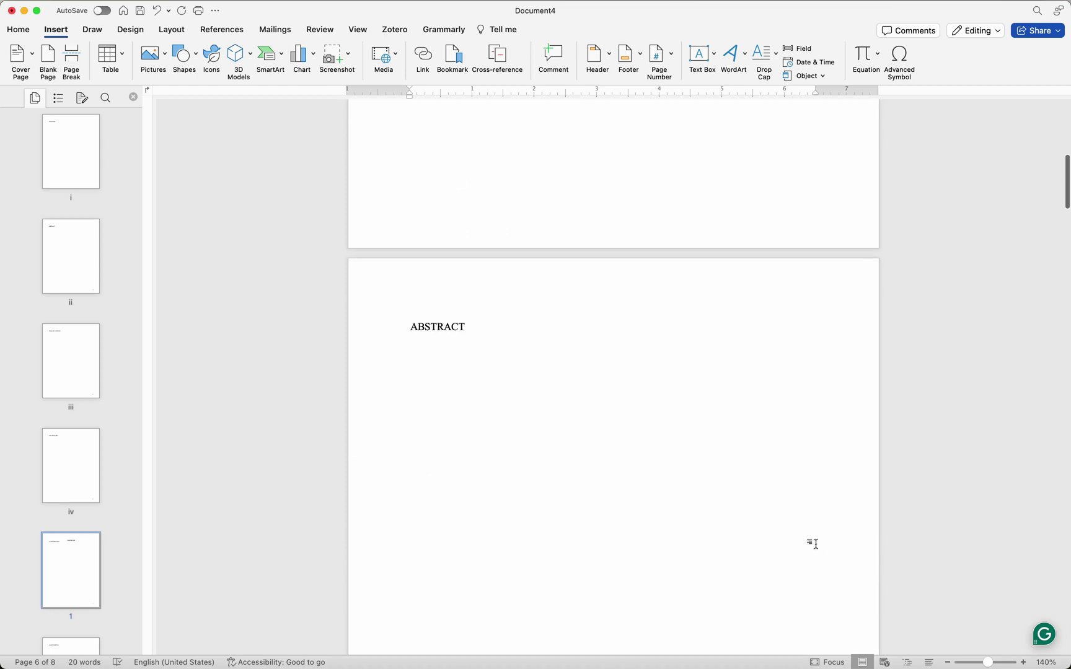
scroll(816, 544, up, 15)
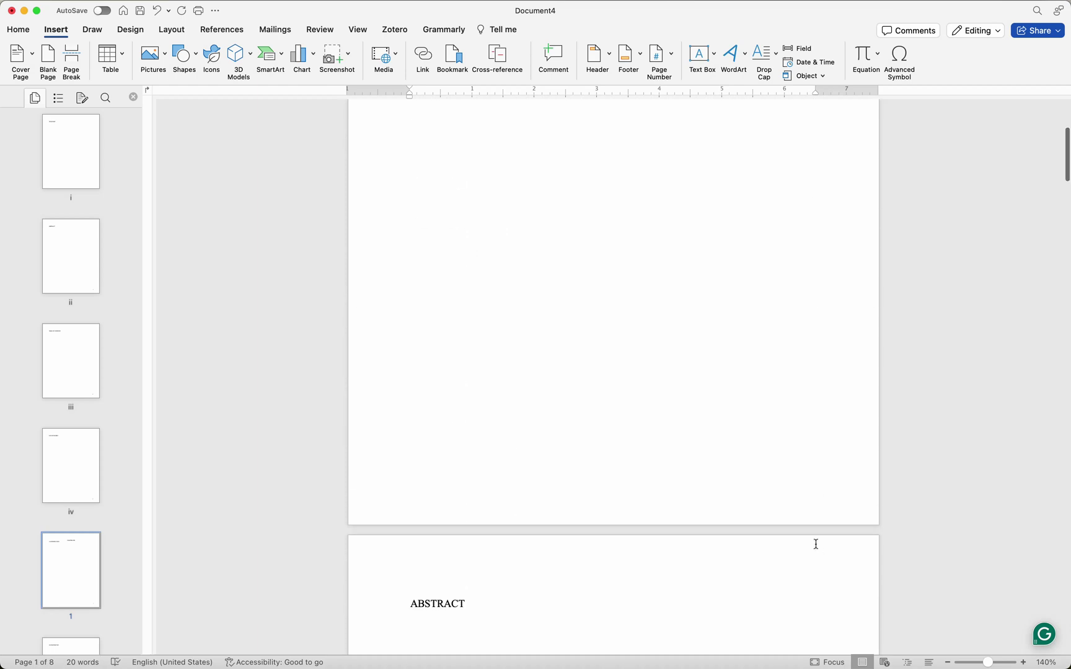
scroll(815, 544, down, 15)
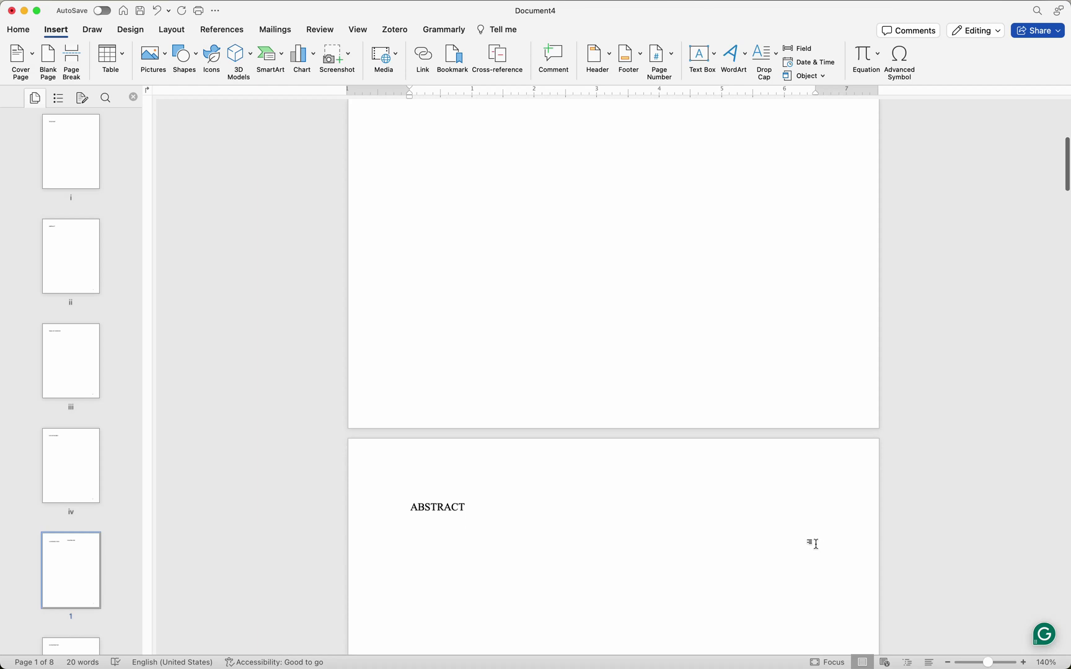
scroll(816, 544, down, 5)
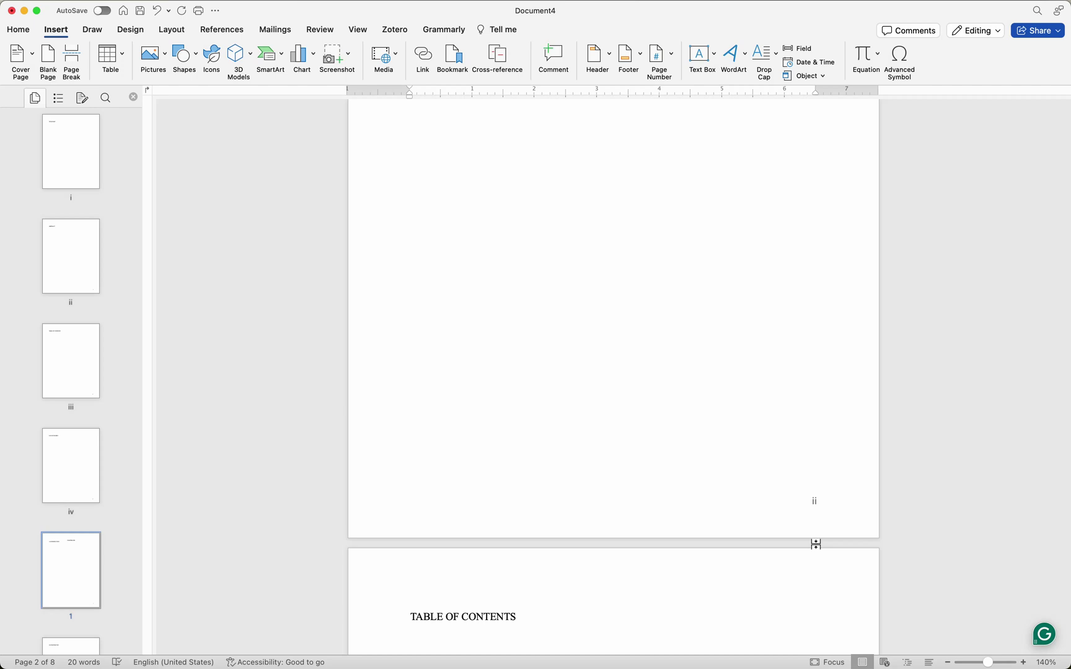
Create a new blank document and hide its page thumbnail navigation.
key(super+n)
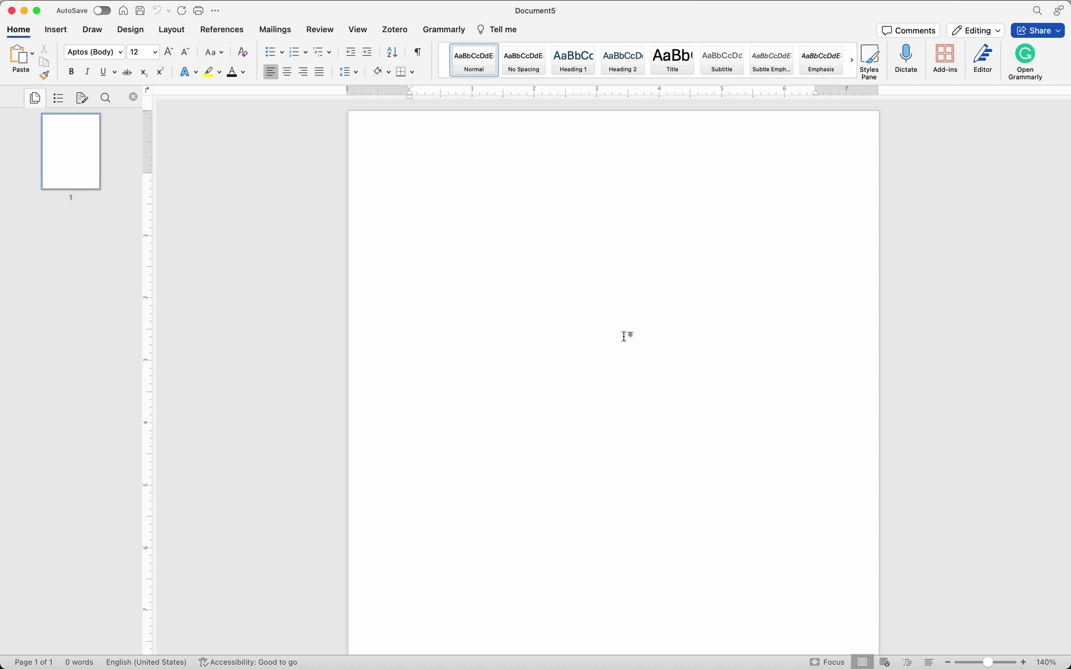
scroll(625, 337, down, 2)
scroll(625, 337, up, 2)
click(135, 98)
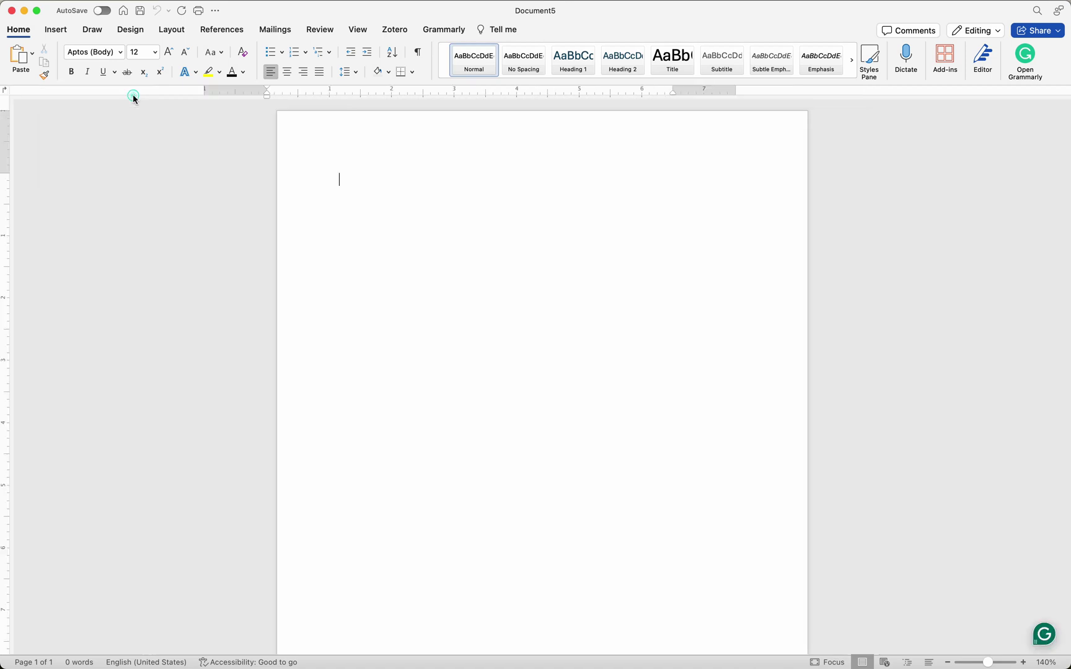
scroll(484, 262, down, 3)
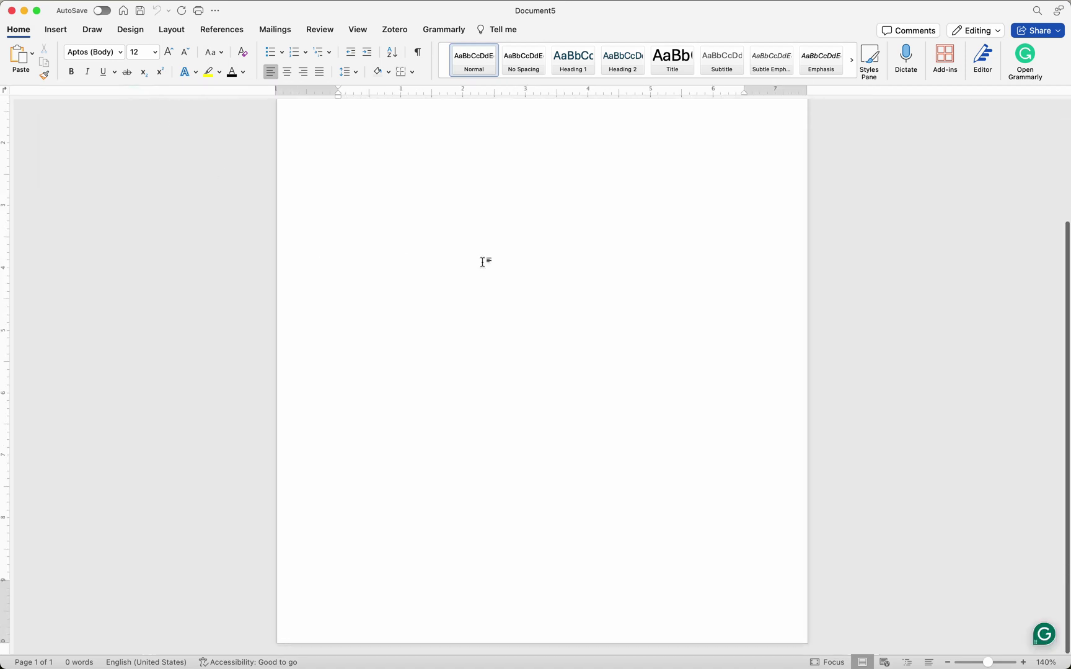
scroll(484, 261, up, 3)
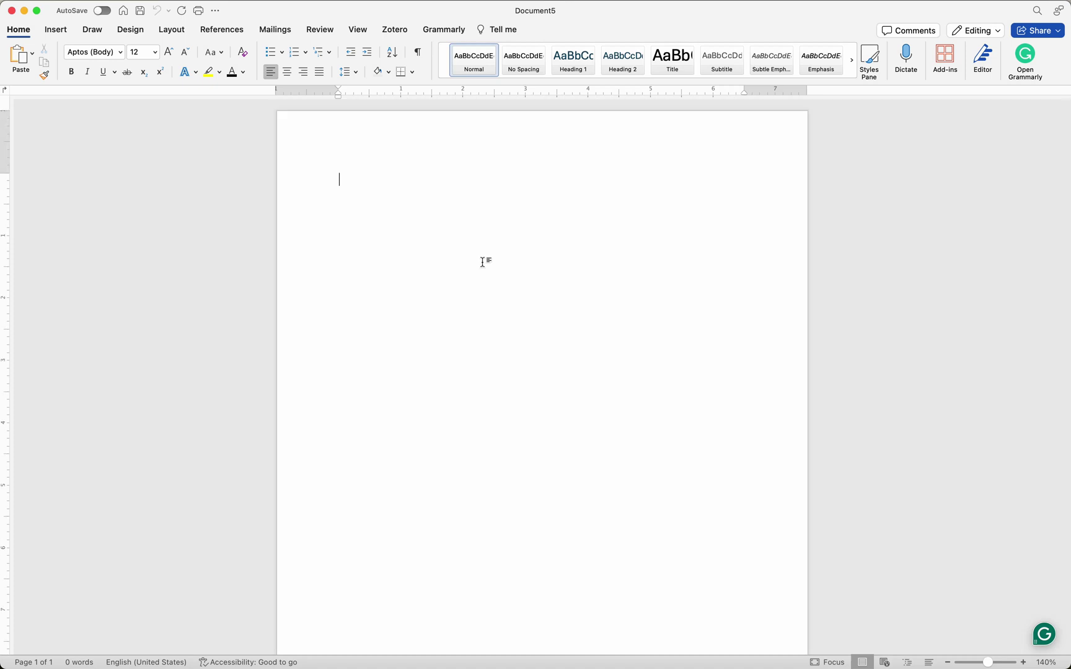
Enter the heading "TITLE PAGE" on the first page and set its font to Times New Roman.
text(TITLE PAGE)
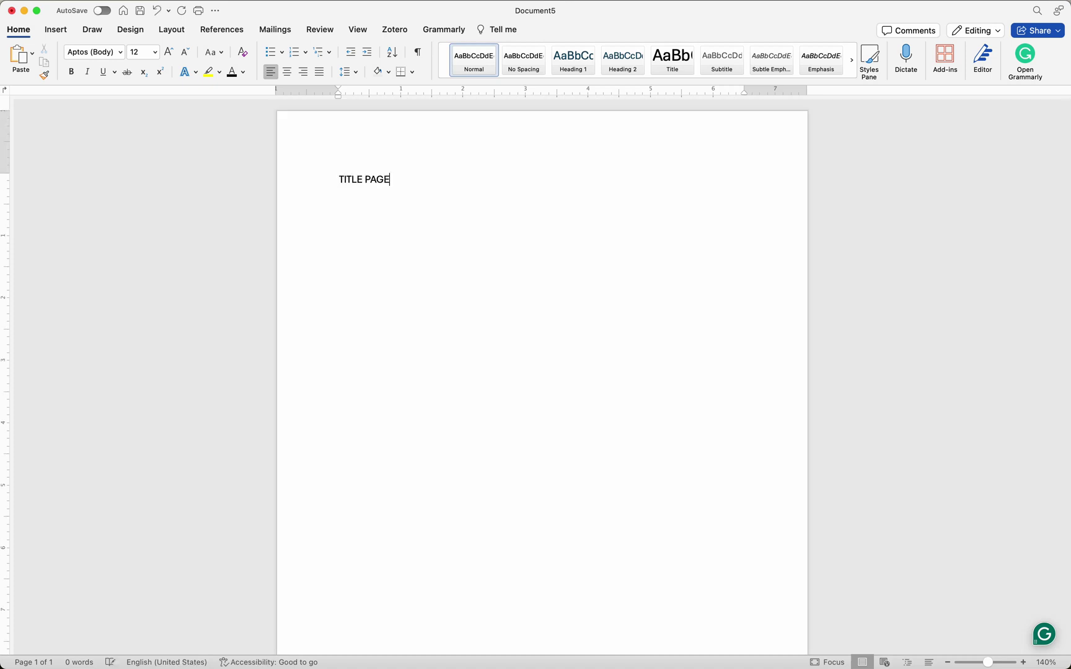
key(shift+Home)
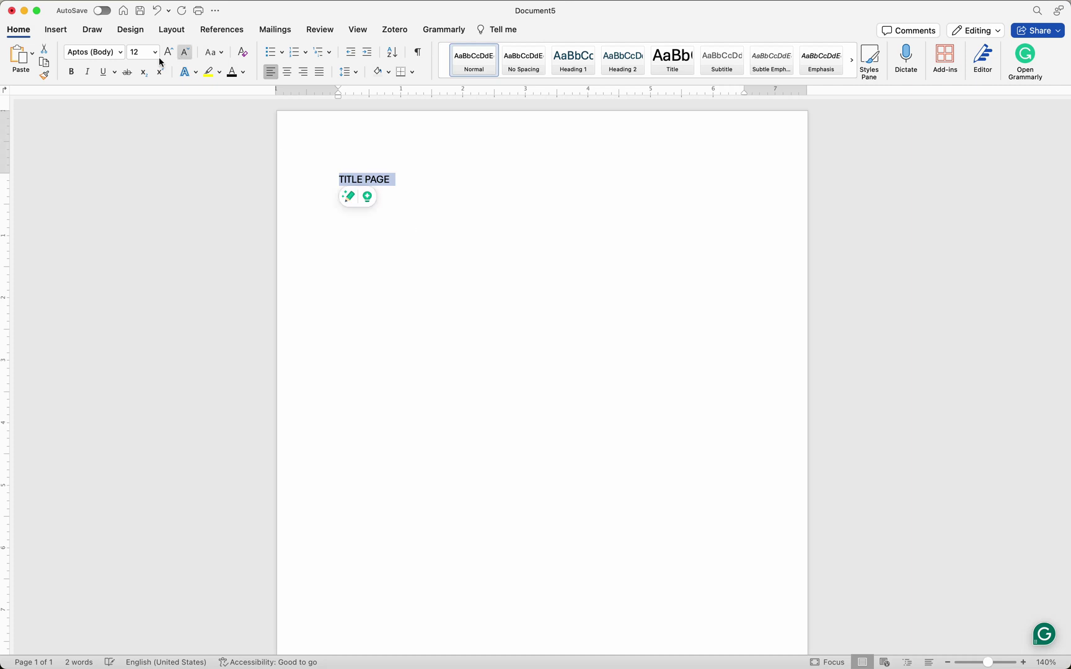
click(120, 52)
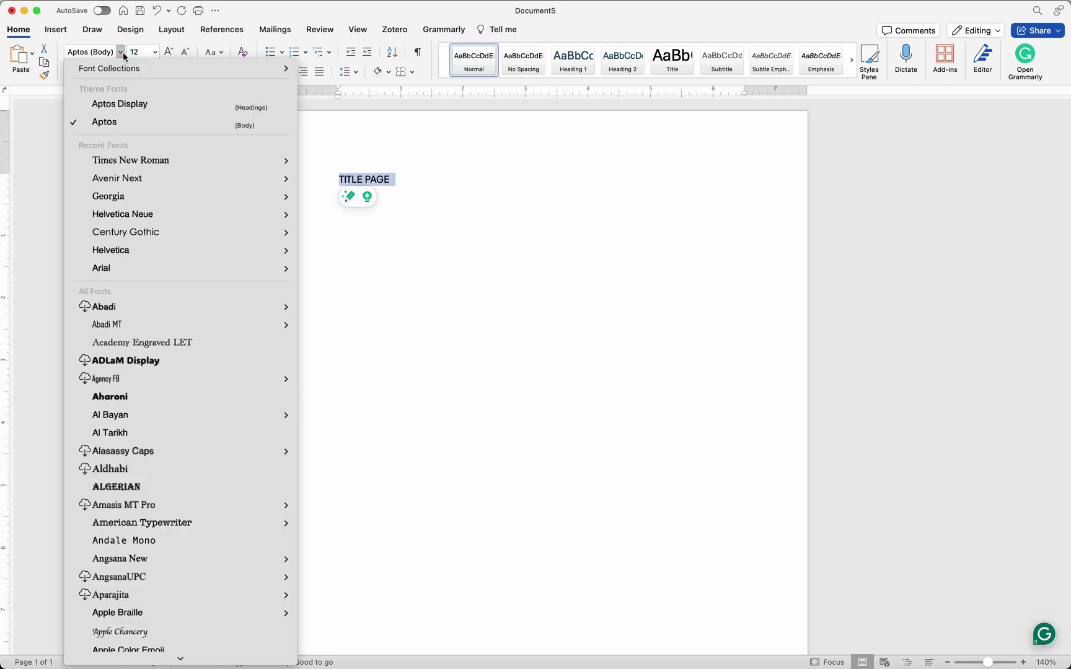
mouse_move(119, 65)
key(u)
key(t)
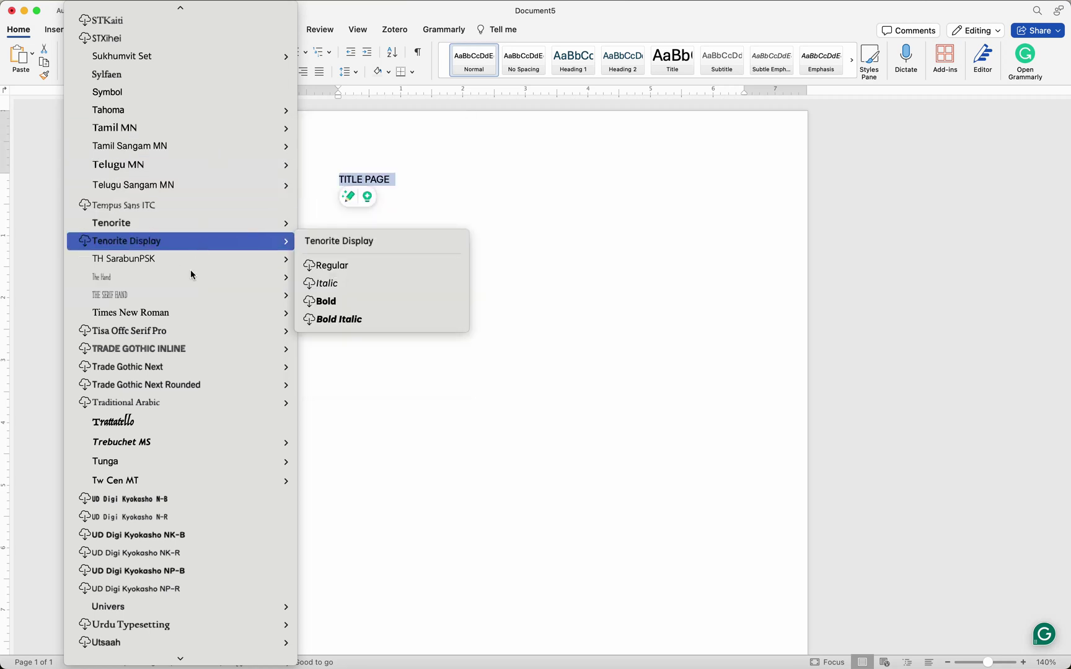
mouse_move(180, 315)
click(339, 338)
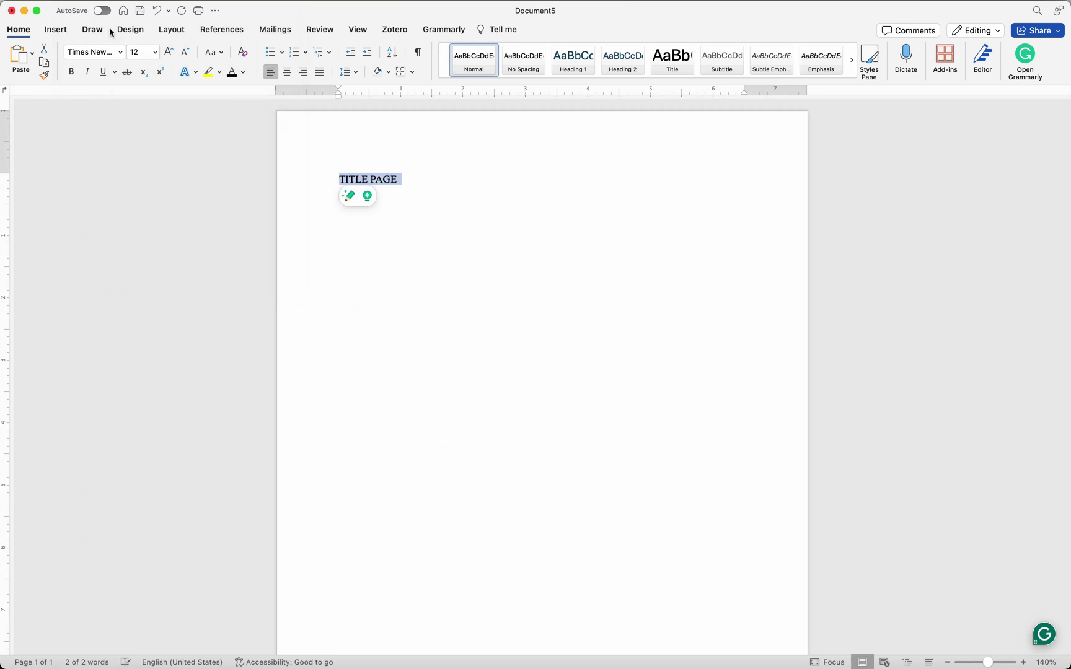
Insert a page break after the "TITLE PAGE" heading to start a second page.
click(450, 183)
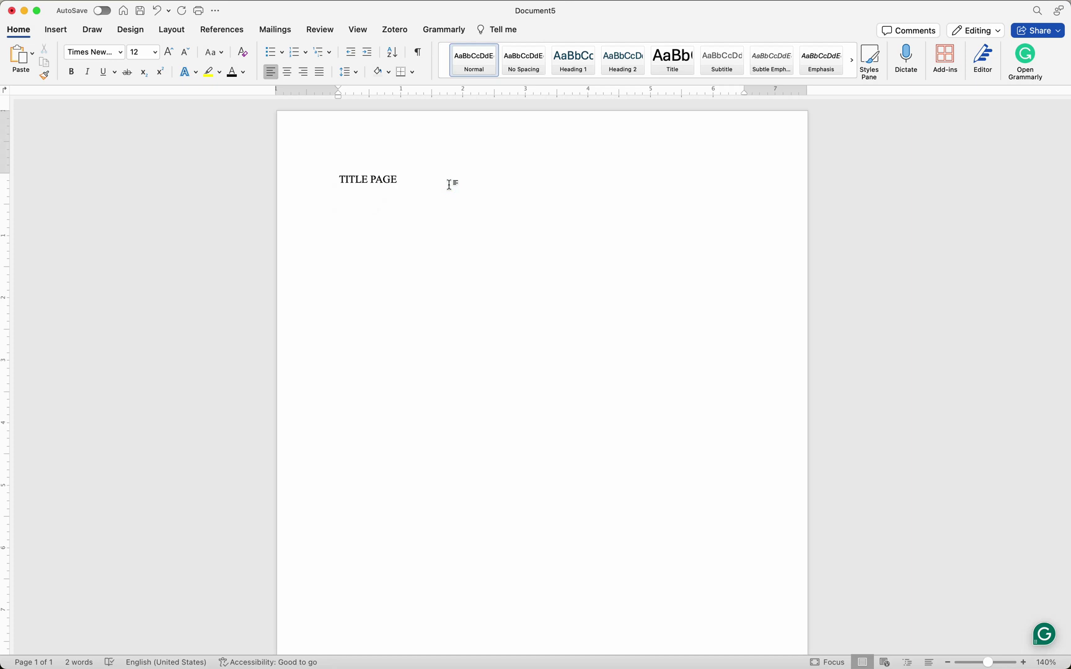
key(super+Return)
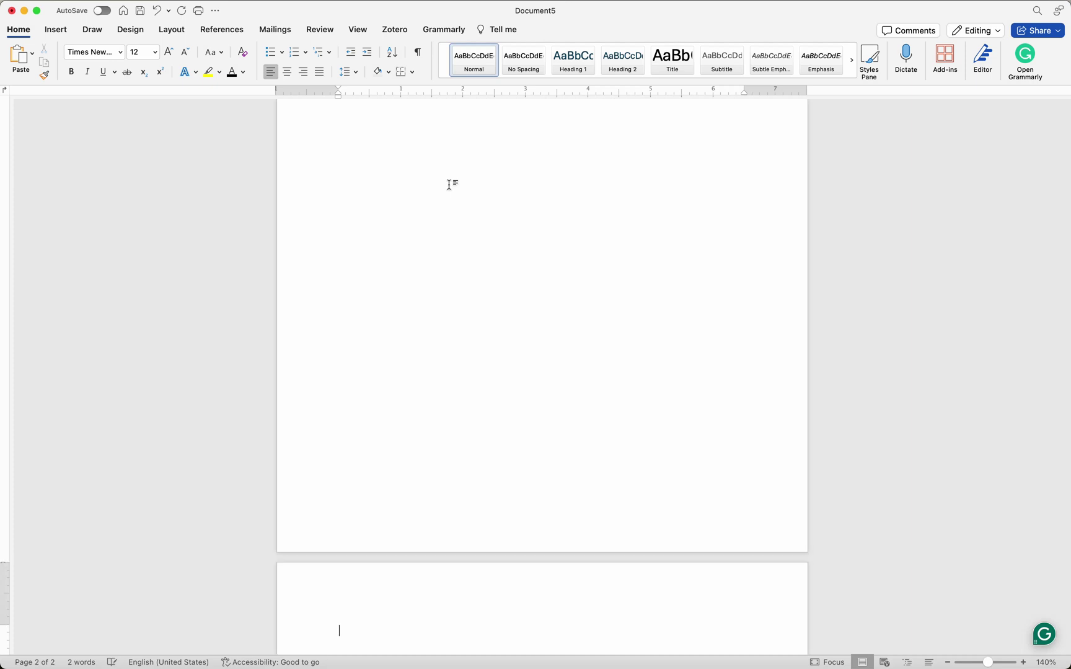
Add front-matter pages headed "ABSTRACT", "TABLE OF CONTENTS" and "LIST OF FIGURES", following each heading with a page break.
text(ABSTRACT)
key(Return)
scroll(543, 372, up, 10)
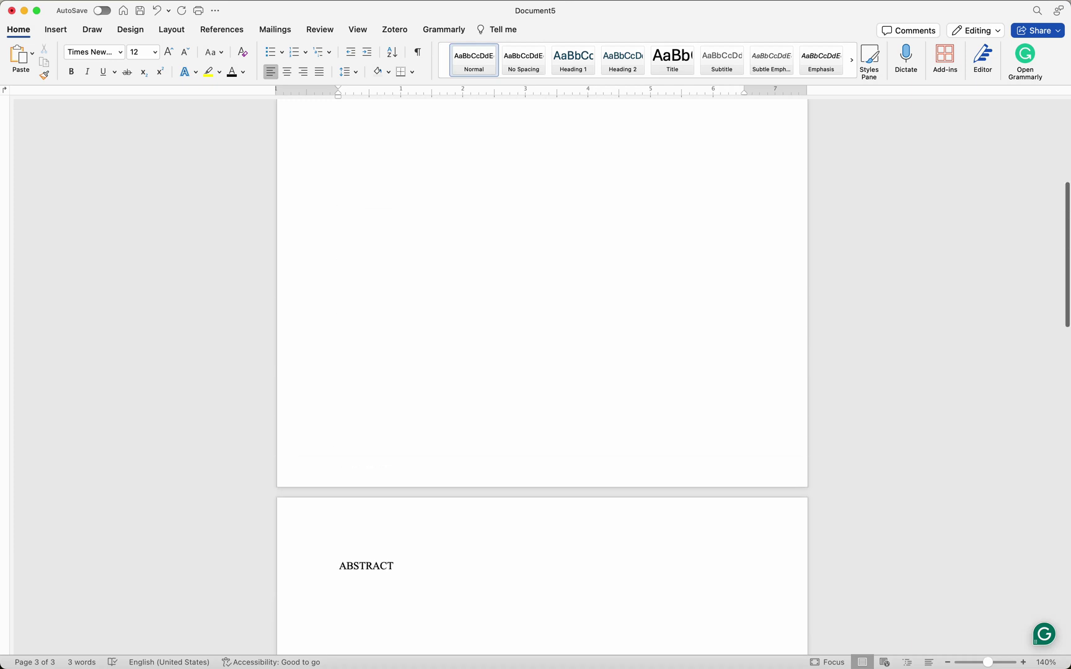
scroll(542, 372, down, 5)
text(T)
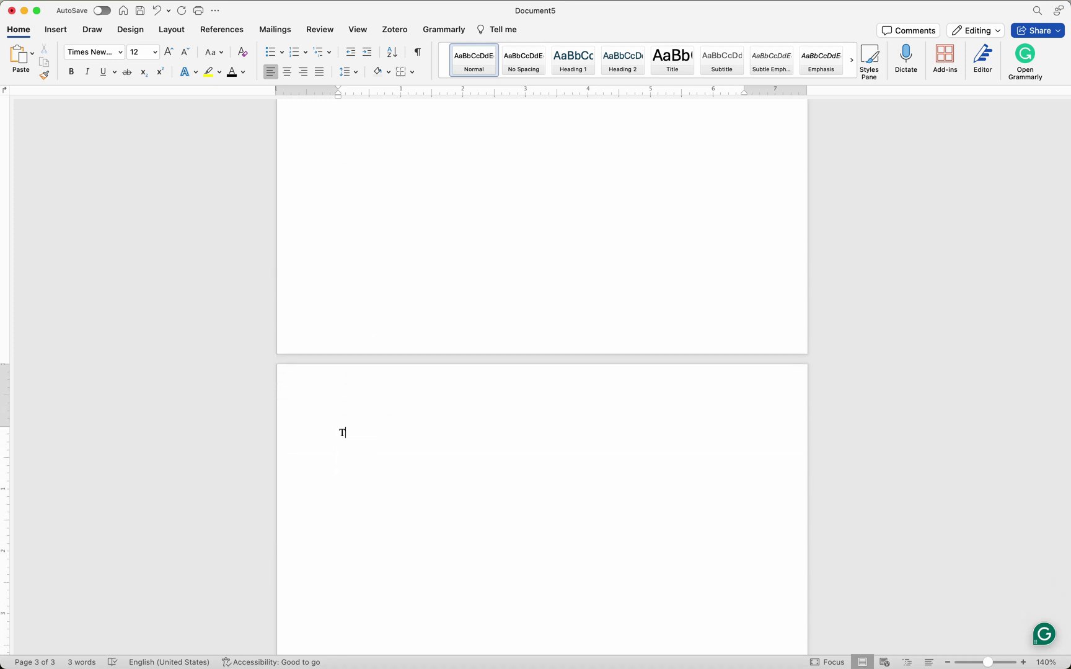
text(ABLE OF CONTENTS)
key(super+Return)
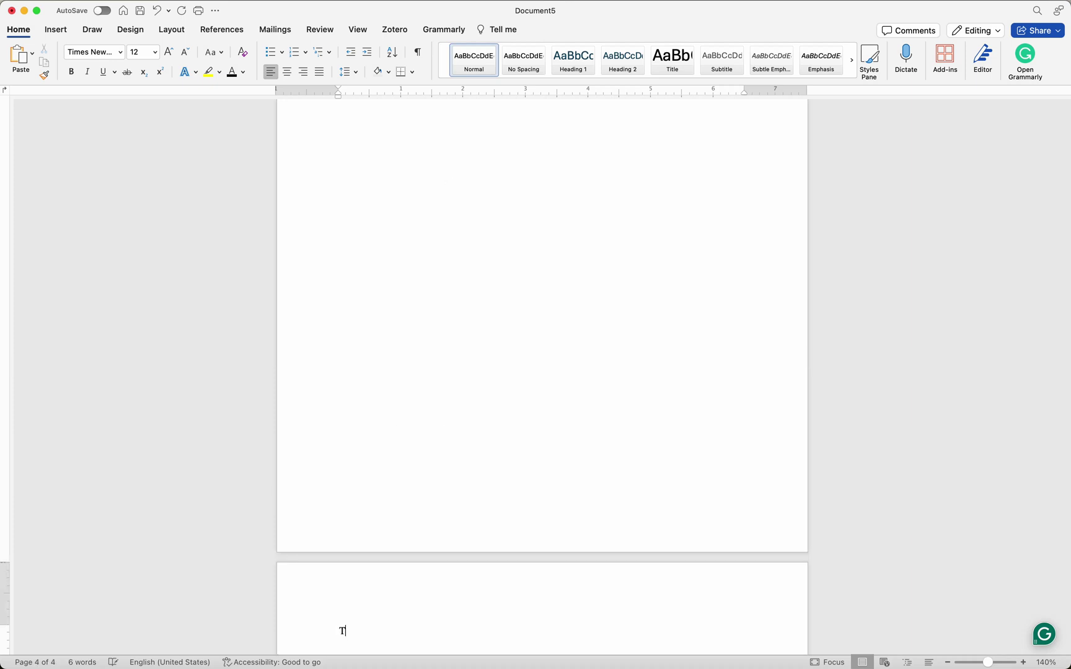
text(LIST OF FIGURES)
key(super+Return)
Add four chapter pages headed "CHAPTER ONE", "CHAPTER TWO", "CHAPTER THREE" and "CHAPTER FOUR", separated by page breaks.
text(CHAPTERON)
key(BackSpace)
key(BackSpace)
text(ONE)
key(super+Return)
text(CHAPTER TWO)
key(super+Return)
text(CHAPTER THREE)
key(super+Return)
text(CHAPTER FOUR)
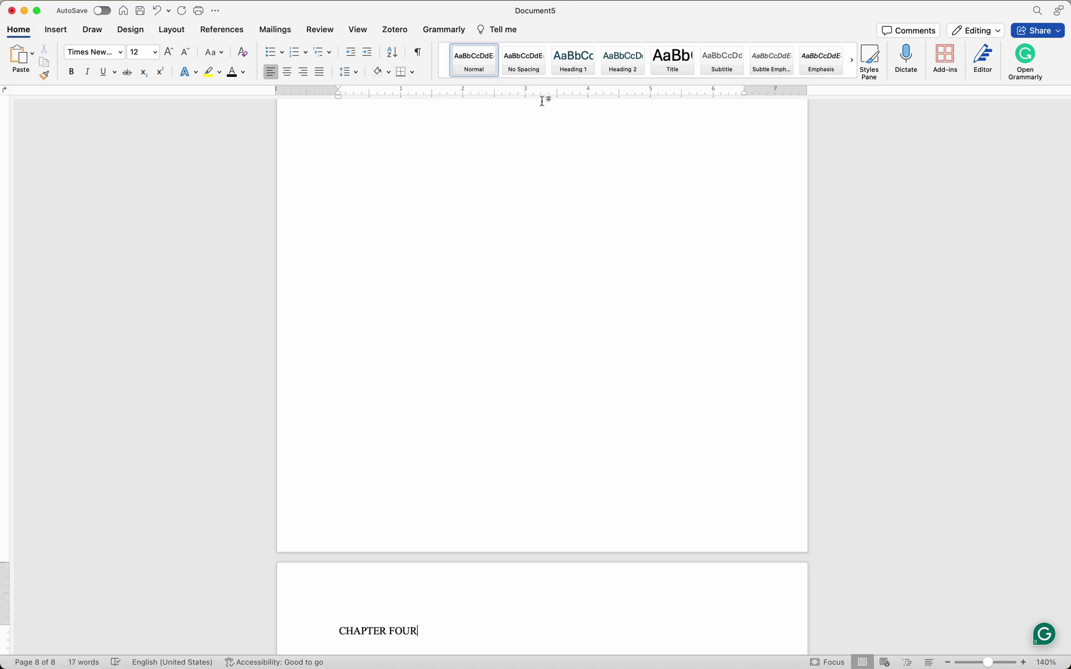
Review the document's pages, checking which ones form the front matter from the title page to the list of figures.
scroll(601, 219, up, 20)
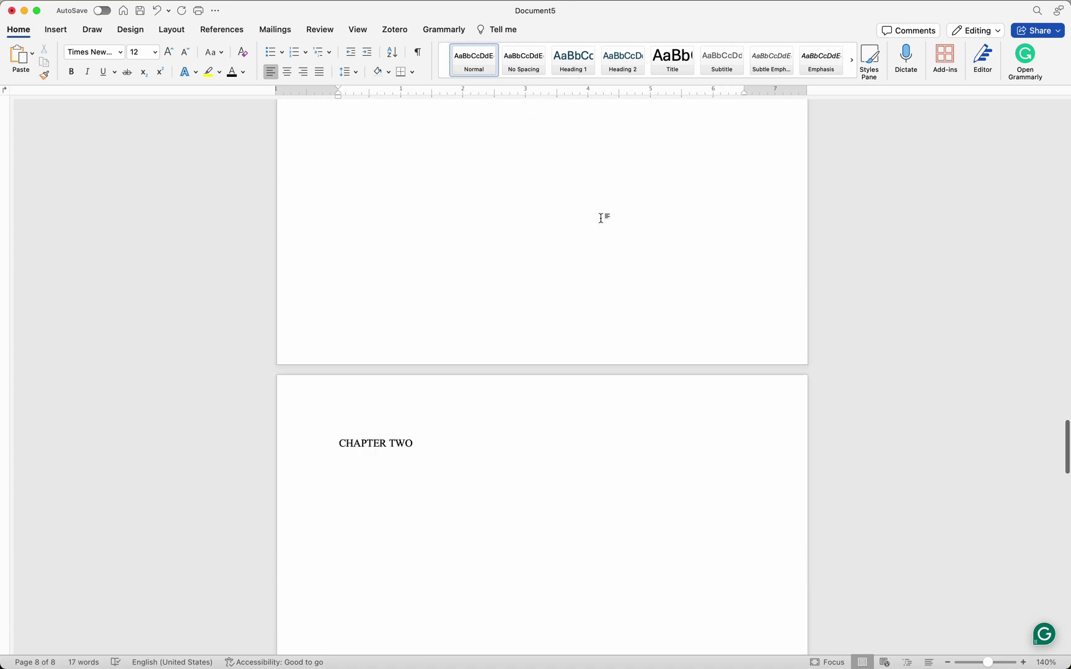
scroll(601, 218, up, 20)
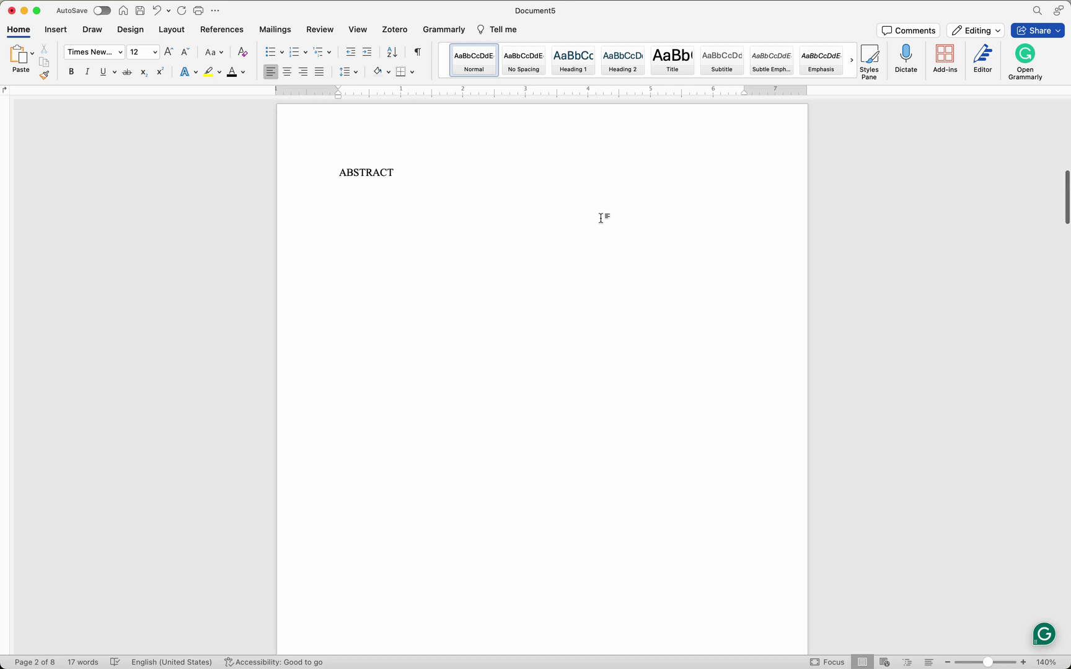
scroll(601, 218, down, 20)
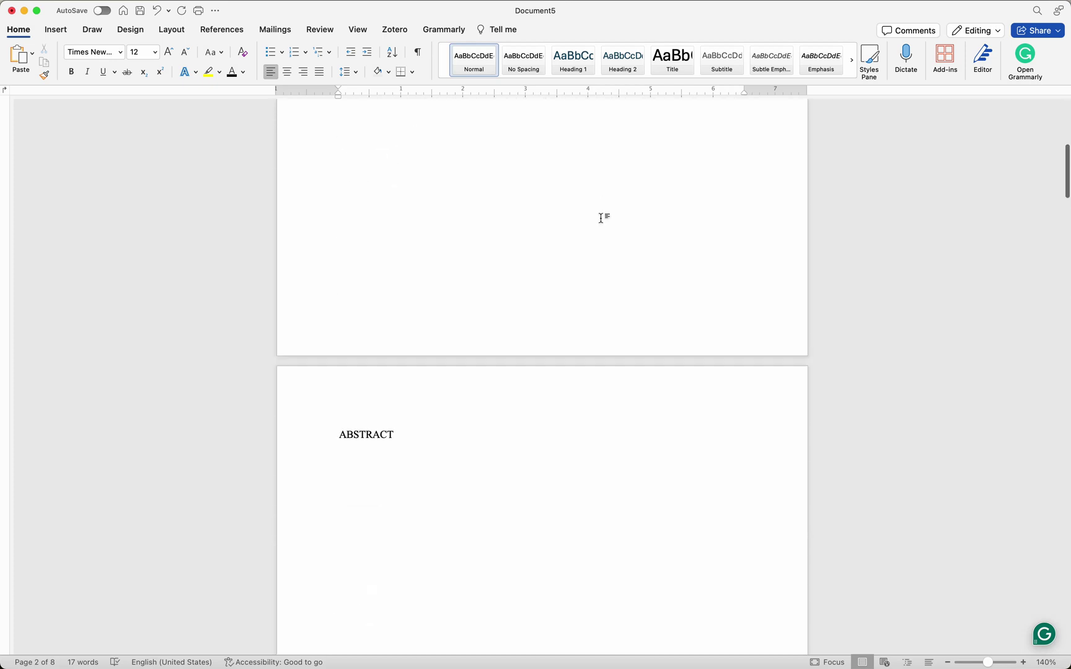
scroll(601, 219, down, 10)
scroll(600, 216, up, 12)
scroll(600, 215, up, 8)
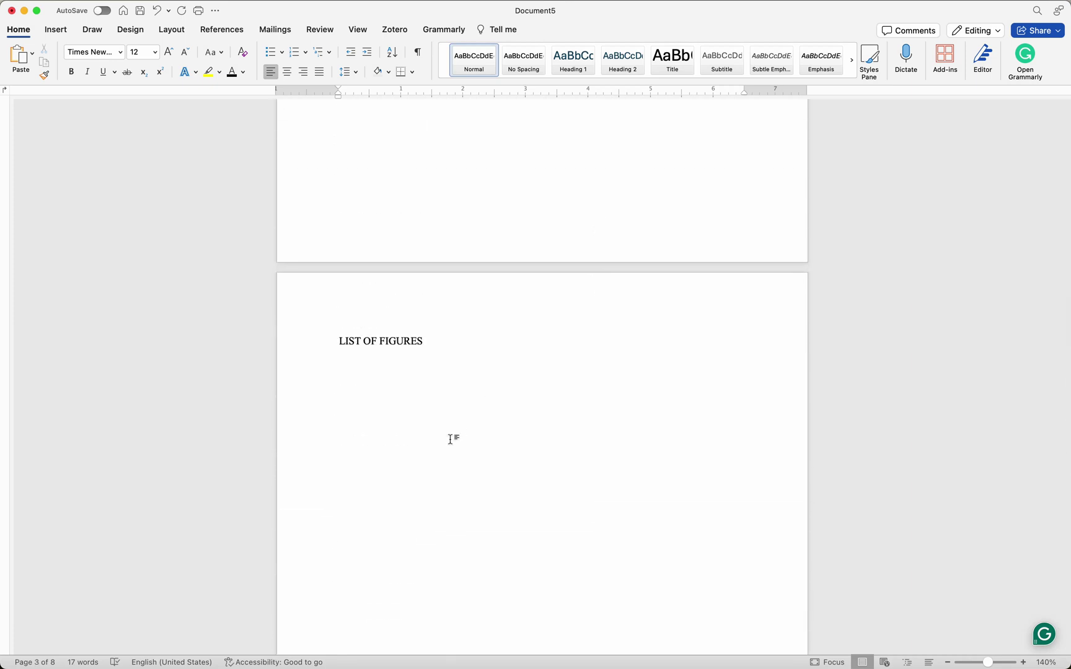
drag(511, 550, 317, 186)
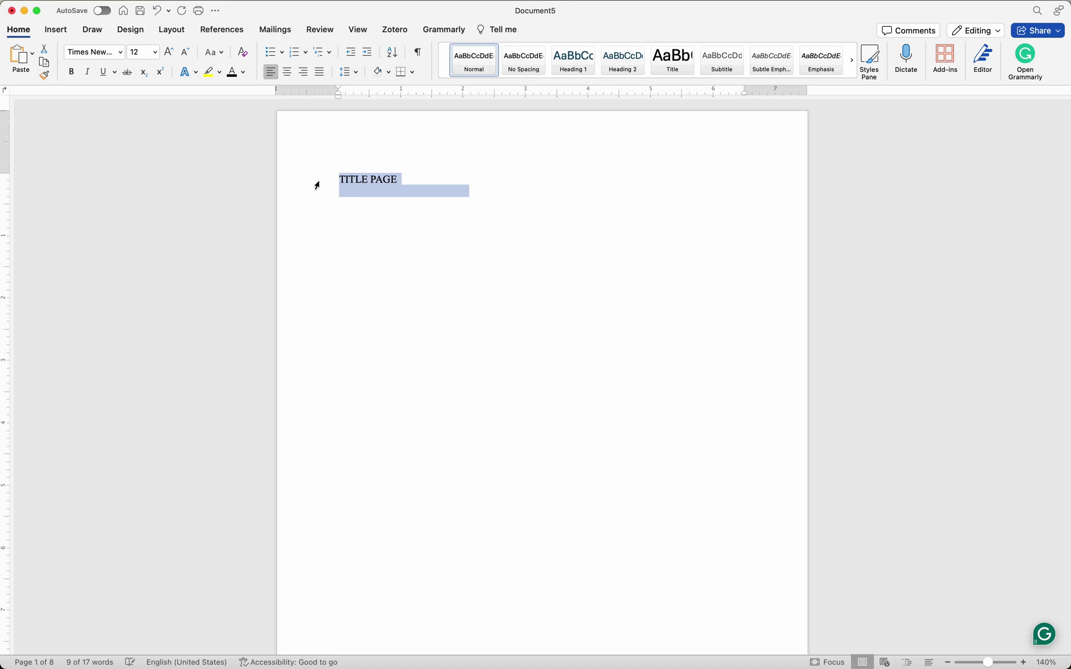
click(462, 243)
scroll(462, 243, down, 10)
scroll(462, 243, down, 10)
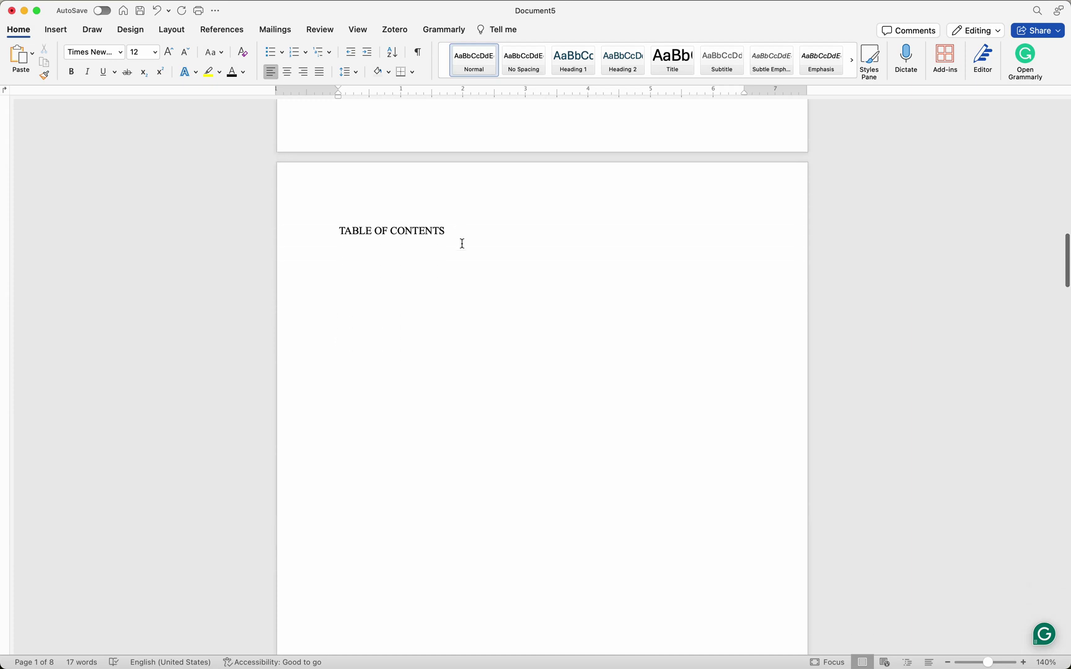
scroll(461, 243, down, 5)
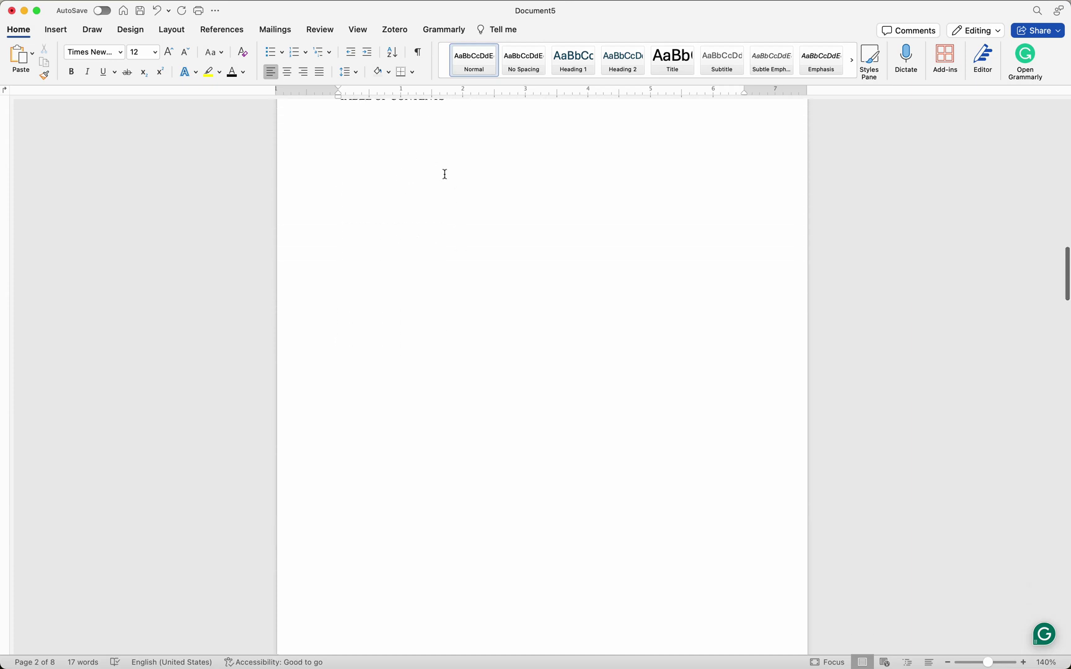
scroll(430, 223, down, 3)
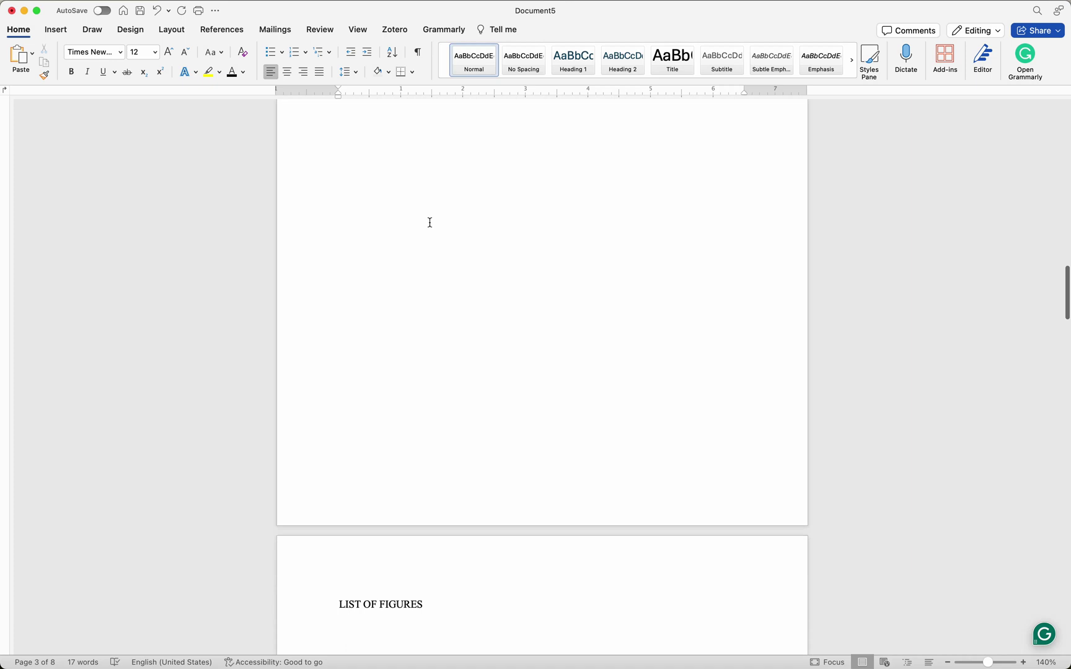
scroll(496, 228, up, 10)
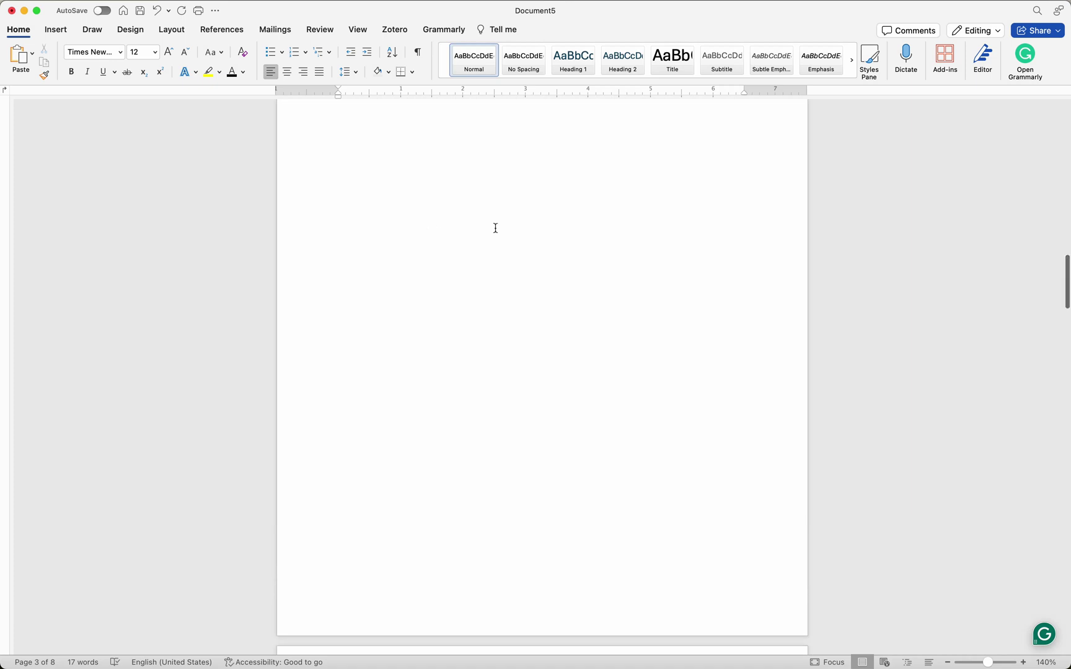
scroll(496, 228, down, 10)
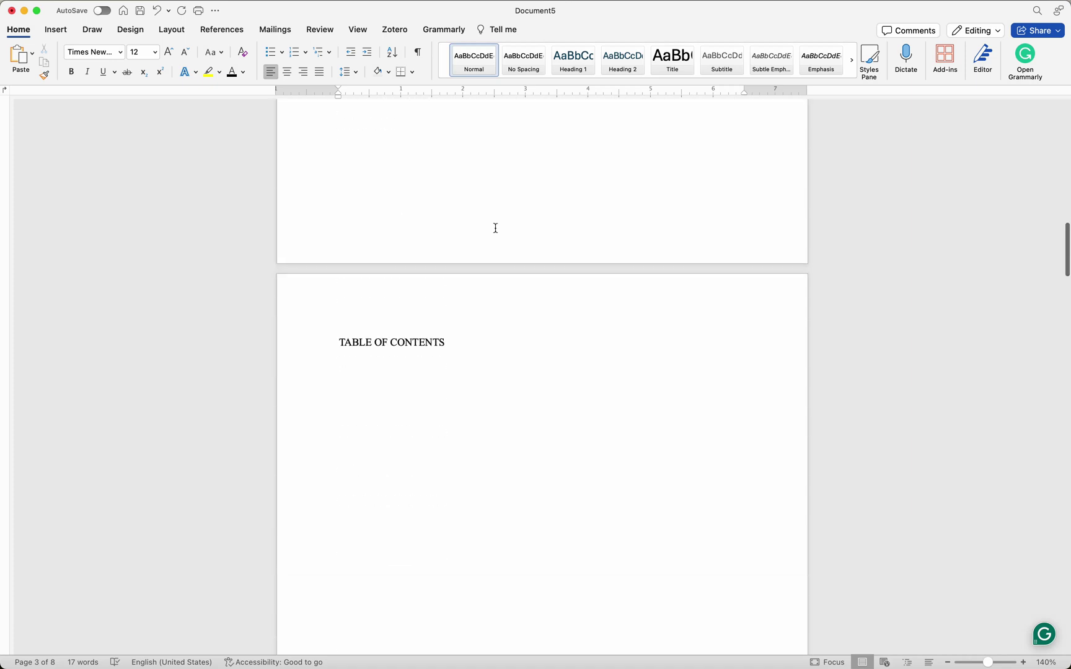
Insert a Next Page section break directly before the "CHAPTER ONE" heading.
scroll(496, 229, down, 3)
scroll(496, 228, down, 20)
click(327, 480)
click(332, 478)
click(341, 476)
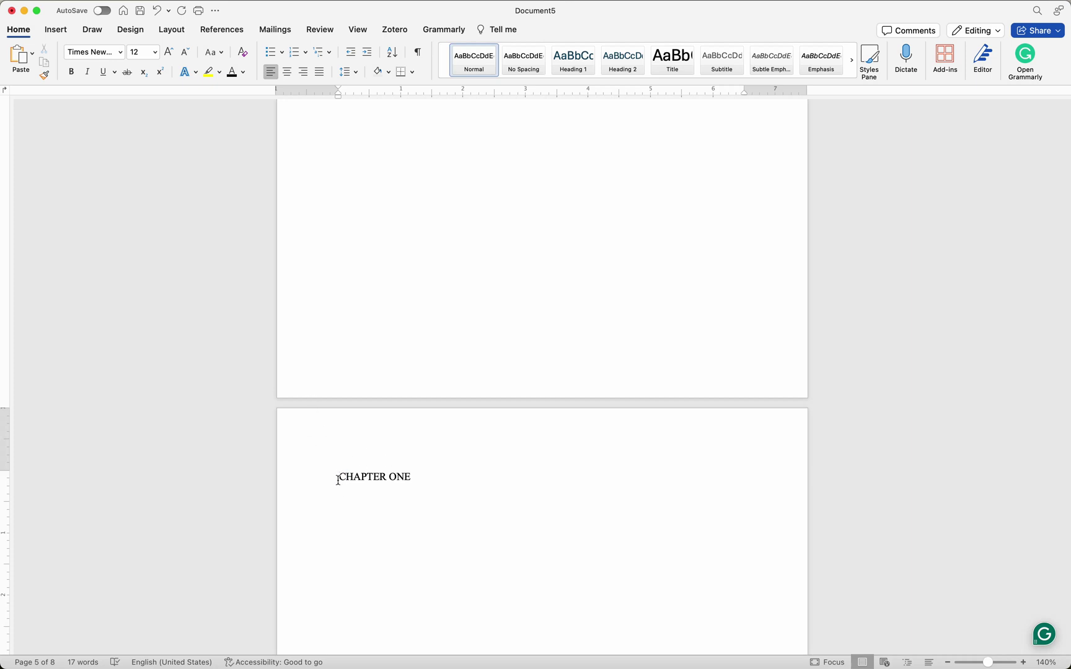
click(172, 31)
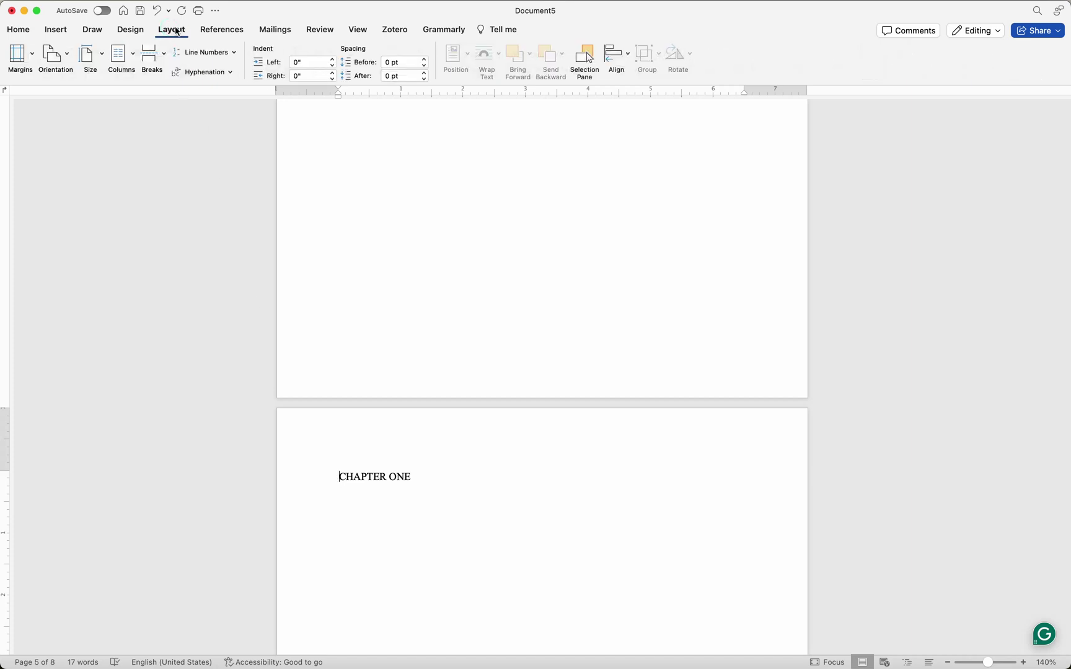
click(165, 58)
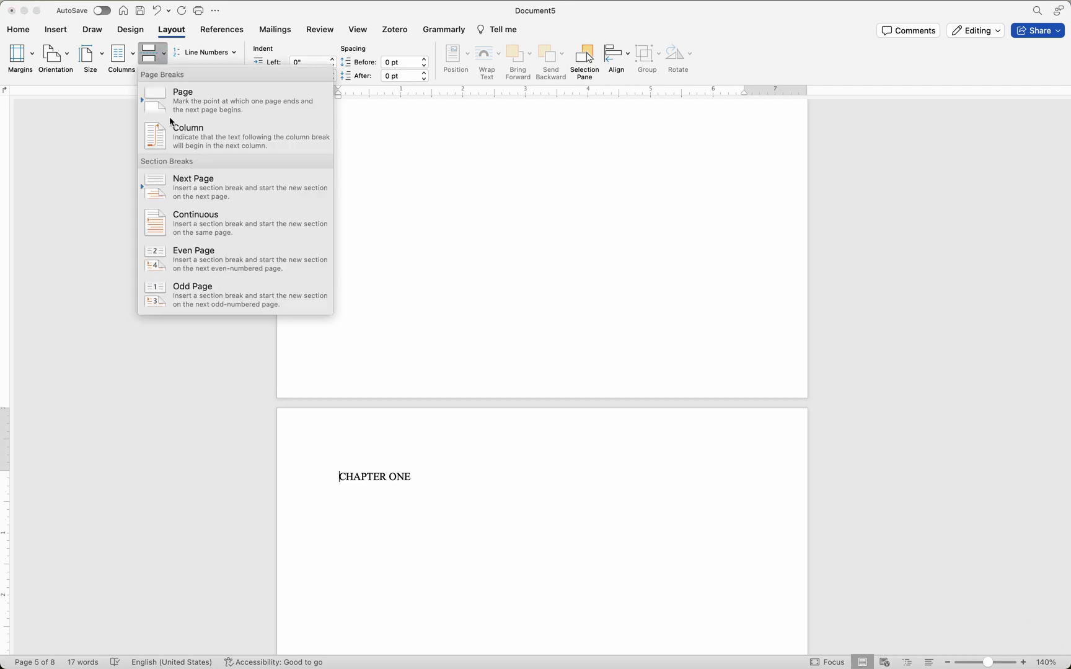
click(193, 188)
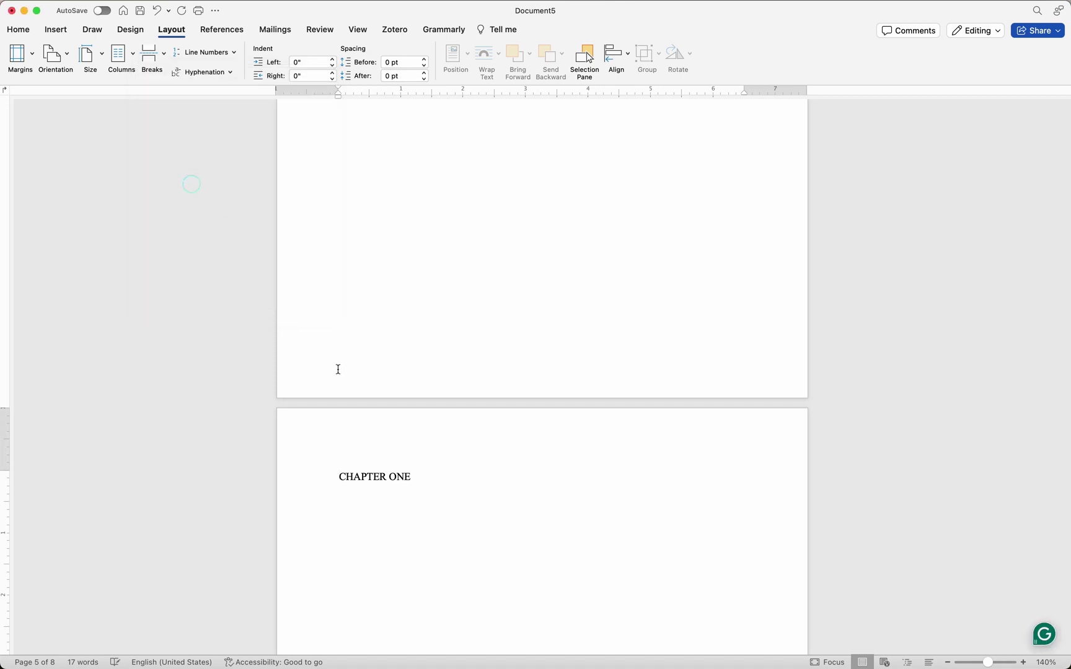
Insert right-aligned footer page numbers from CHAPTER ONE in 1, 2, 3 format, with the section's numbering starting at 1.
scroll(419, 485, down, 4)
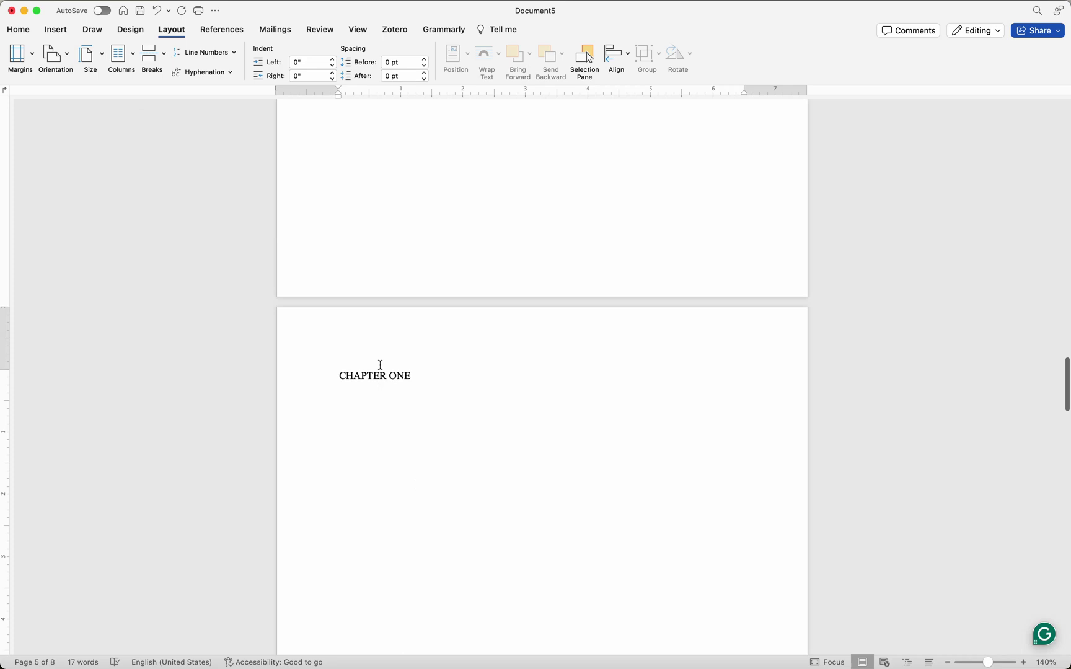
scroll(424, 426, down, 1)
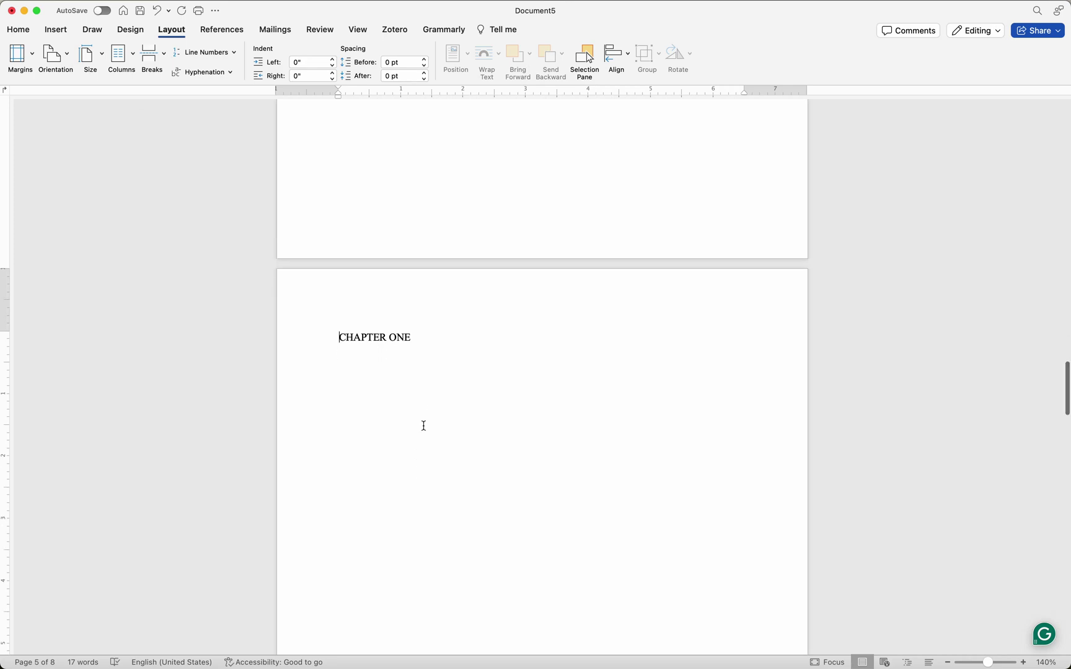
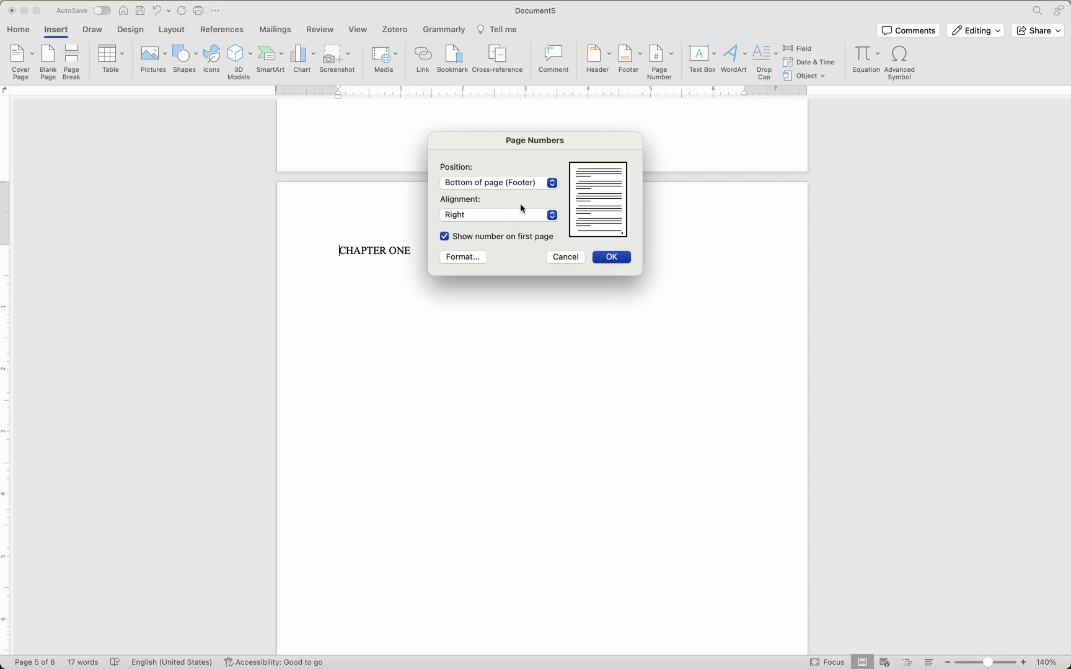
click(469, 260)
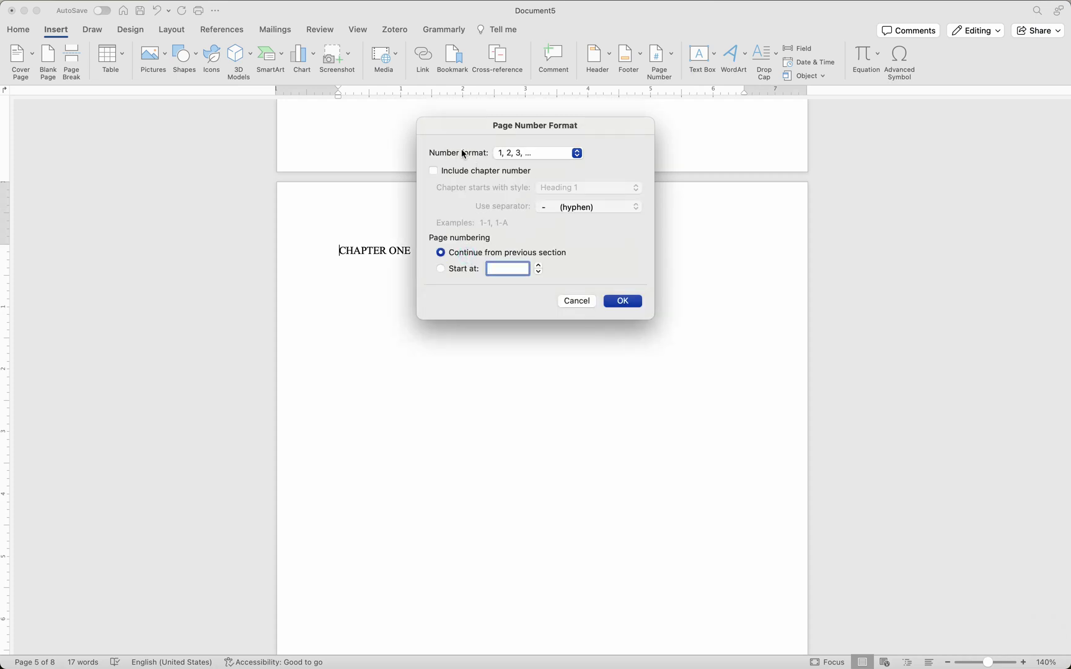
click(537, 155)
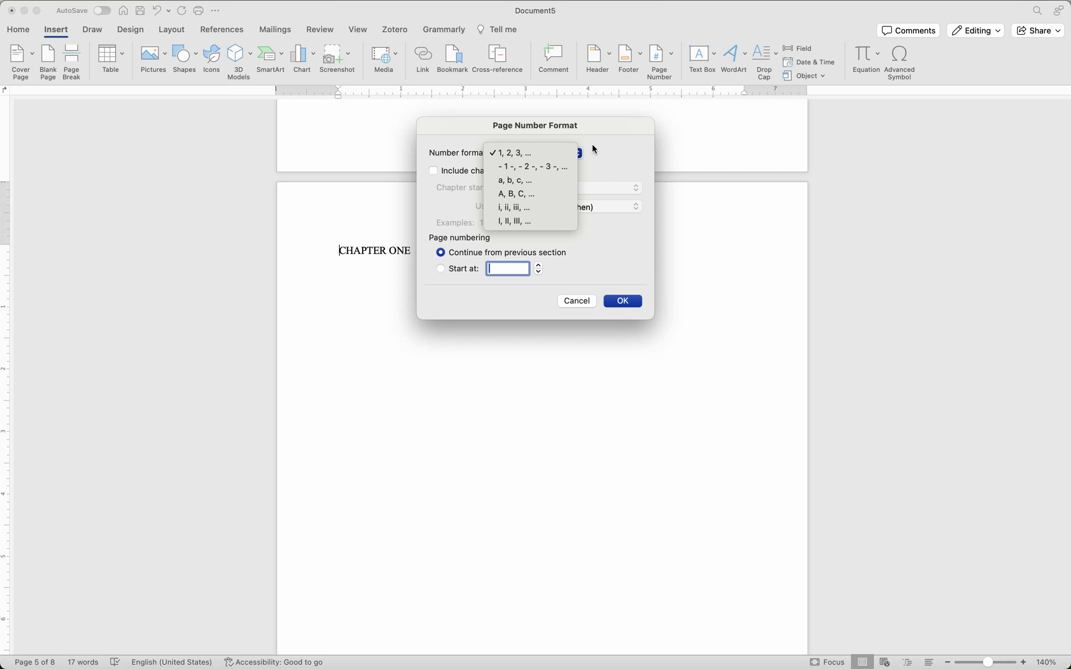
click(618, 148)
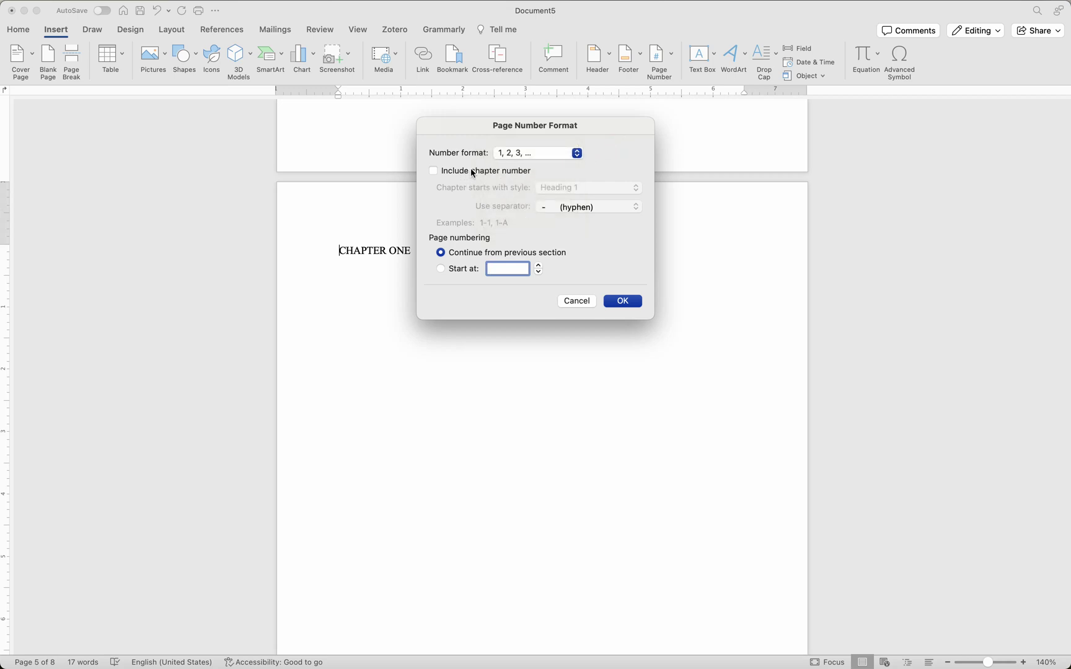
click(445, 269)
click(507, 269)
click(609, 301)
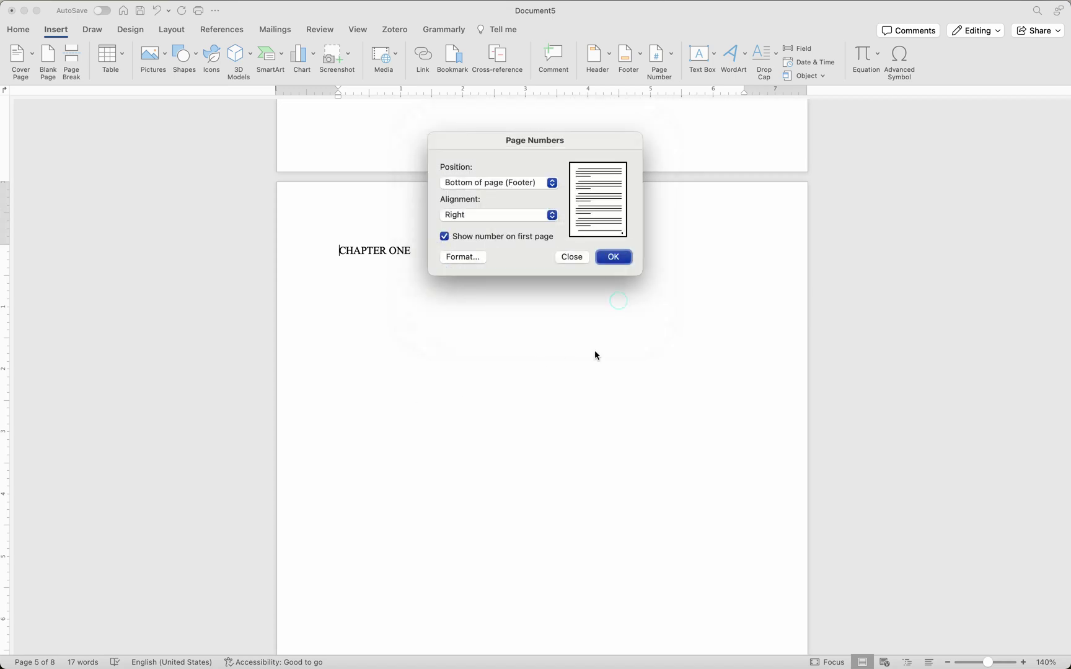
click(615, 258)
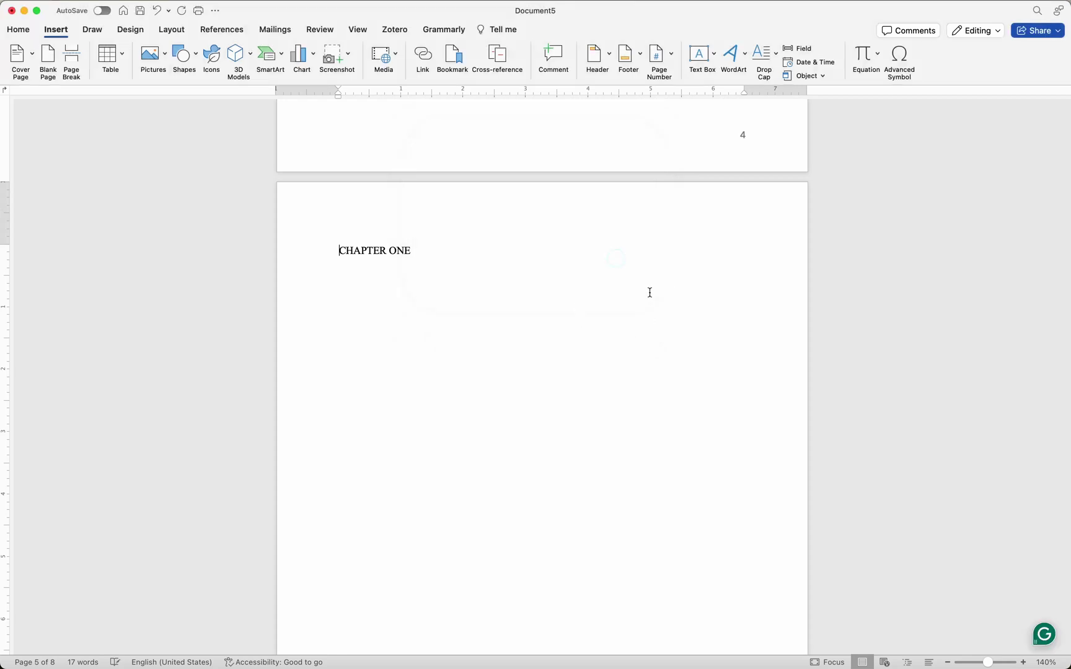
Examine the footer page numbers on the chapter pages from CHAPTER ONE onwards.
scroll(639, 374, down, 4)
scroll(638, 375, down, 5)
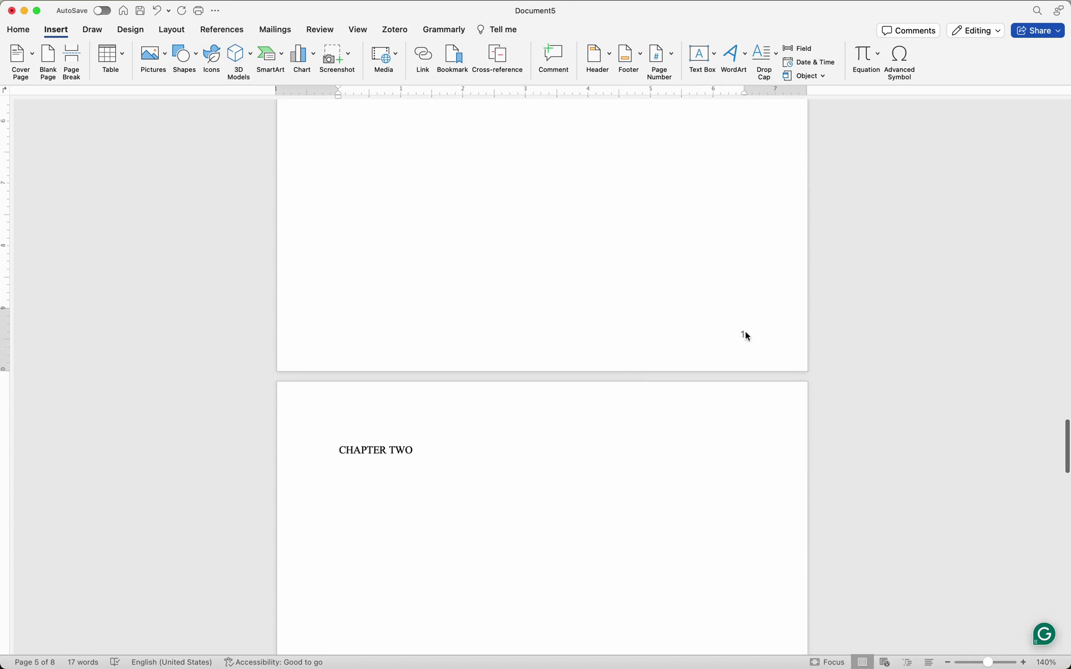
scroll(728, 333, down, 6)
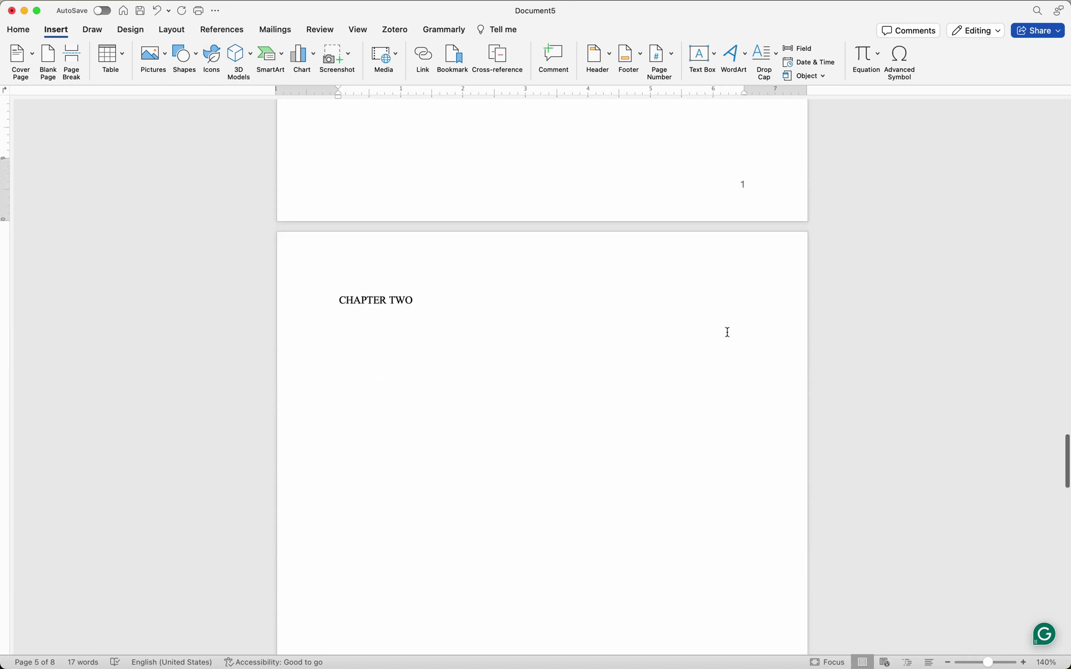
scroll(728, 333, down, 4)
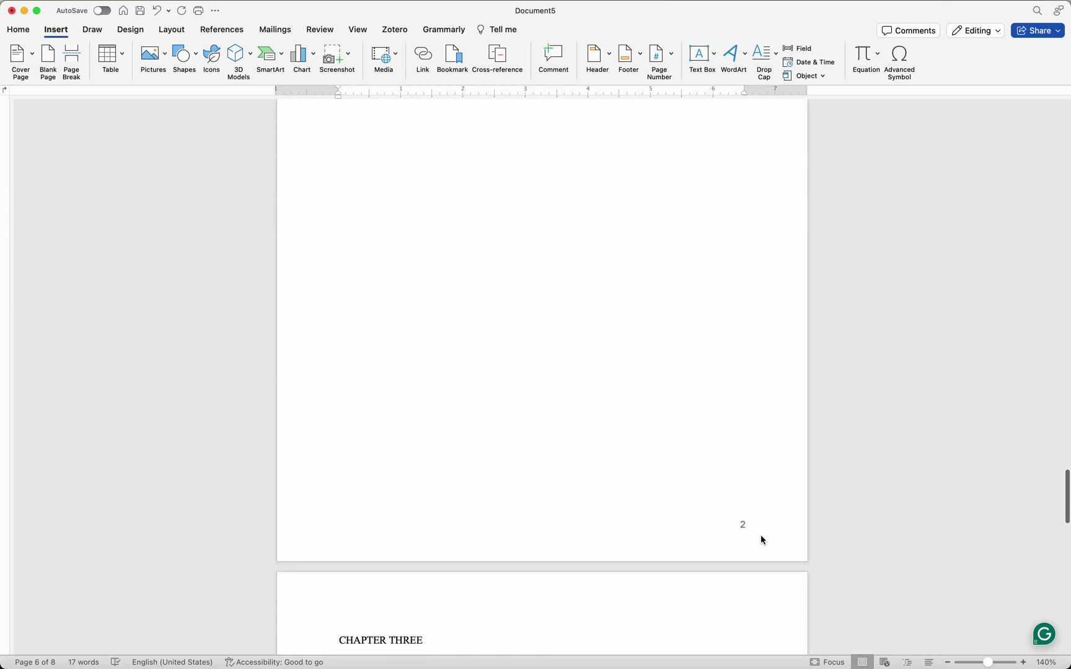
scroll(691, 462, down, 10)
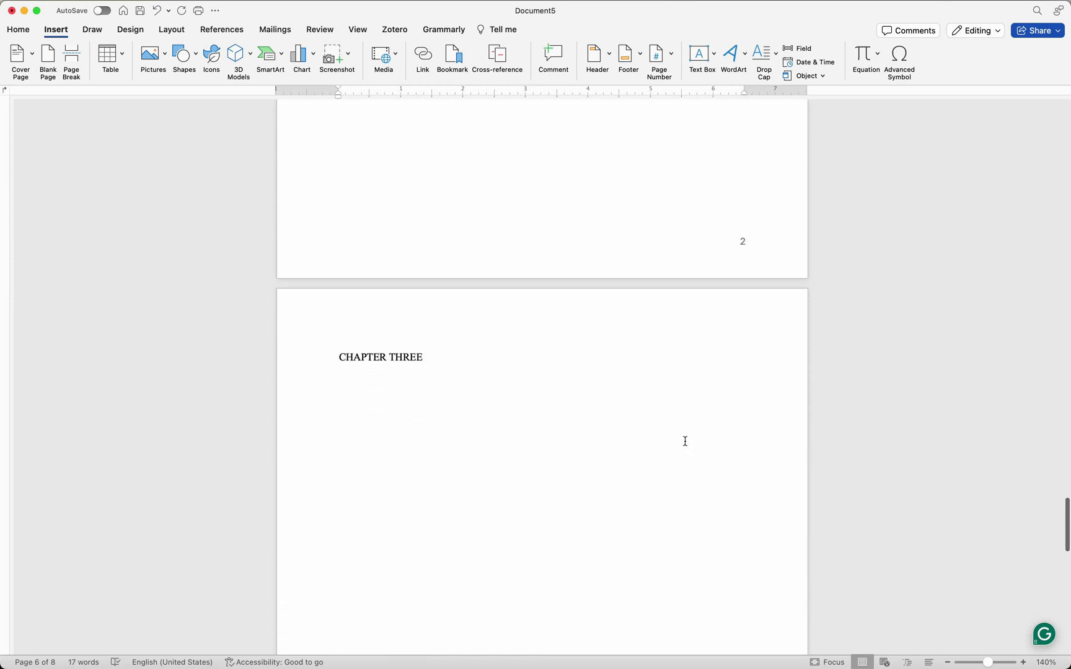
scroll(807, 599, down, 2)
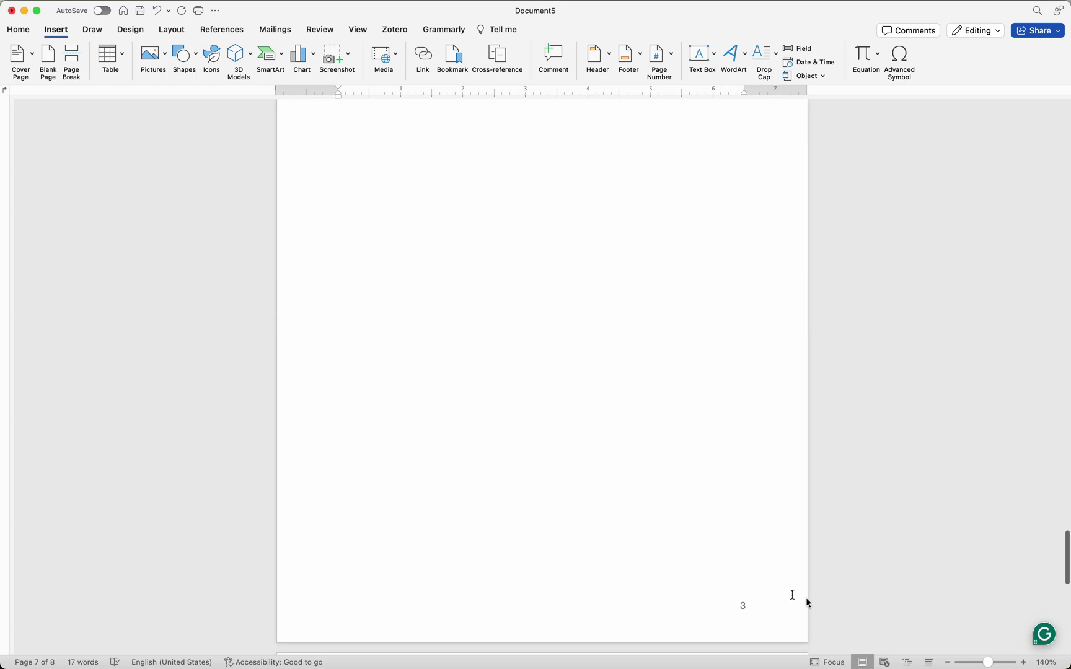
scroll(741, 600, down, 4)
scroll(741, 599, up, 10)
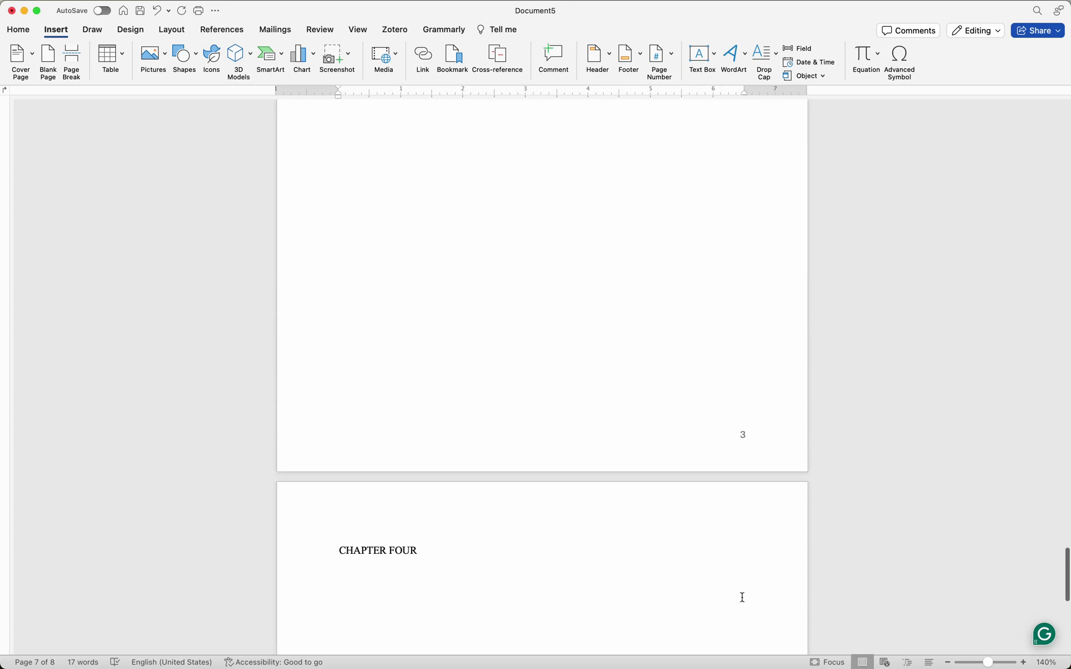
Enter filler text under CHAPTER THREE until it runs onto another page, and check the footer numbers through the last page.
scroll(742, 598, down, 5)
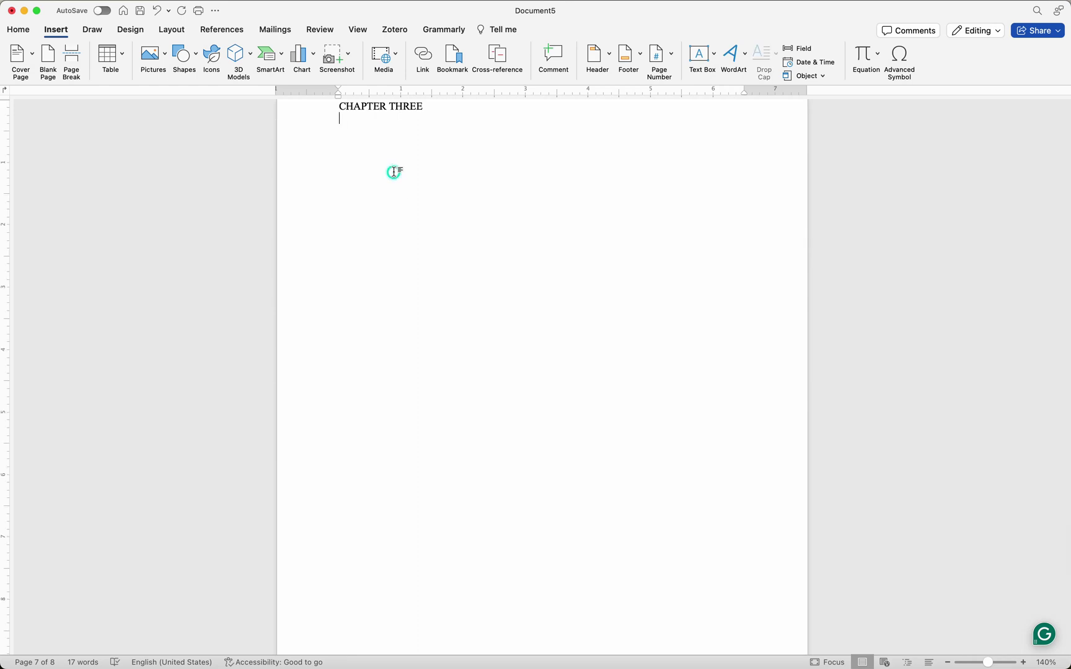
text(aodfinaosnfsda)
key(Return)
key(Return)
text(as df sadf a fd af df das fdd a sd f sadf a fd as f sd f)
key(Return)
key(Return)
key(Return)
key(Return)
text(a sdf a sd f a fdd f asdf  asdf as fd a sdf a dsf a f dd   as df ad f asd f af d a sdf  f  asd f d)
scroll(393, 170, down, 10)
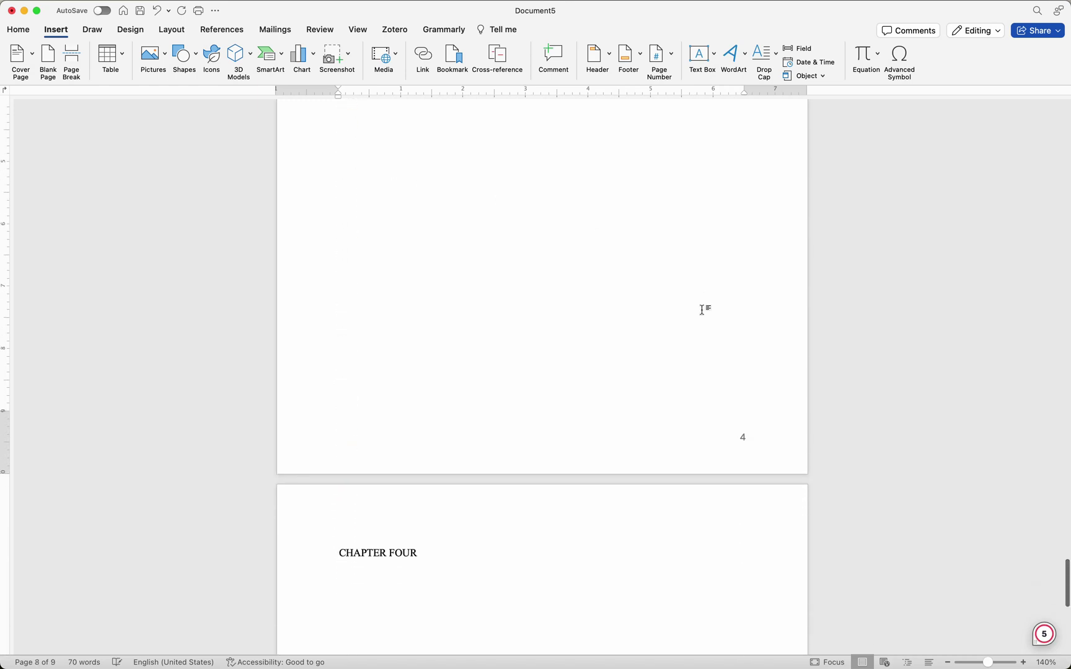
scroll(737, 441, down, 9)
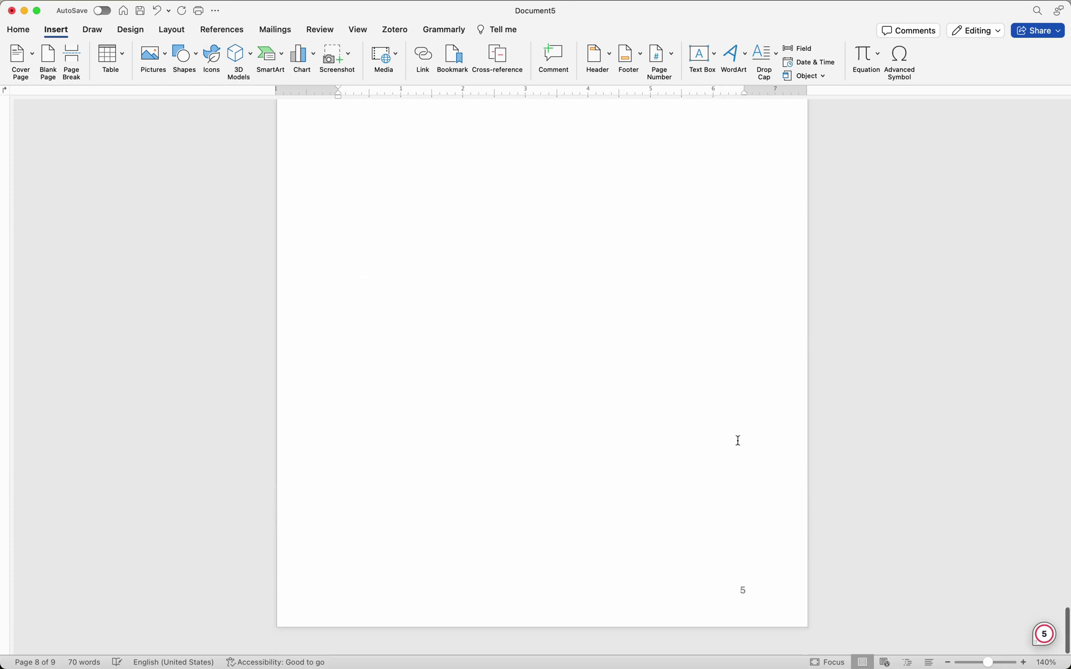
Examine the footer page numbers on the front matter pages, from the title page through LIST OF FIGURES.
scroll(738, 440, up, 20)
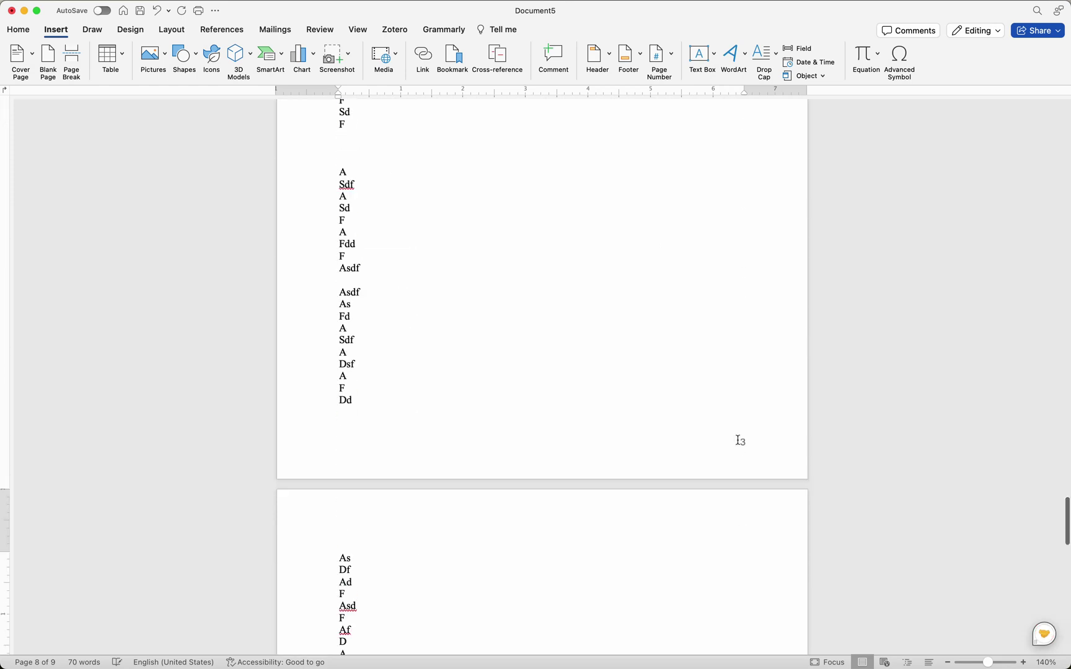
scroll(738, 440, up, 15)
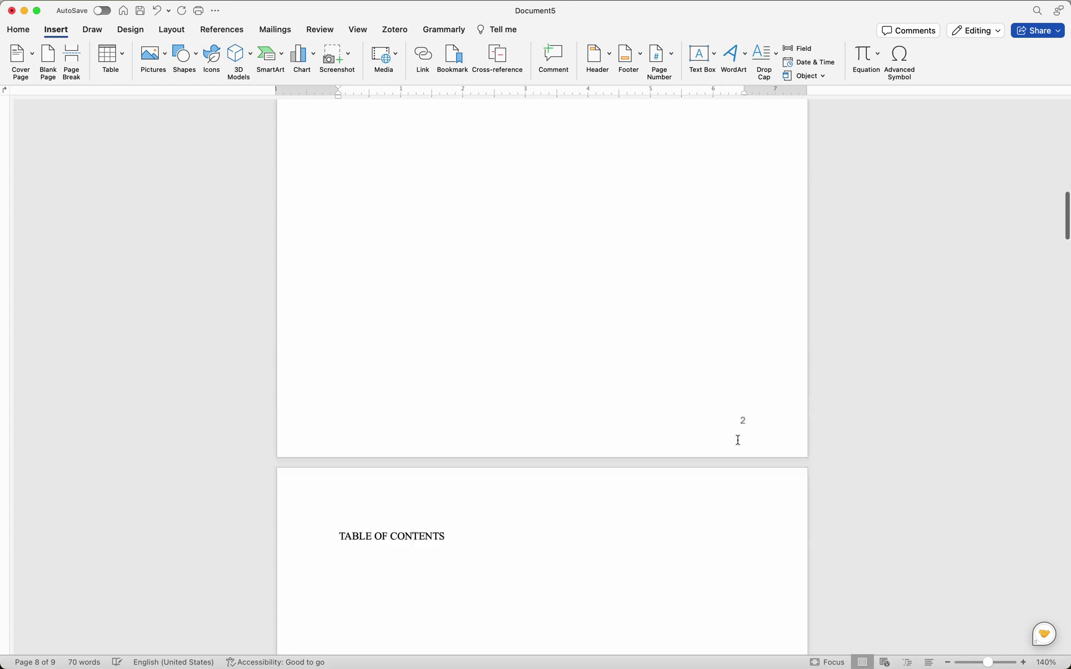
scroll(737, 440, down, 6)
scroll(738, 441, down, 5)
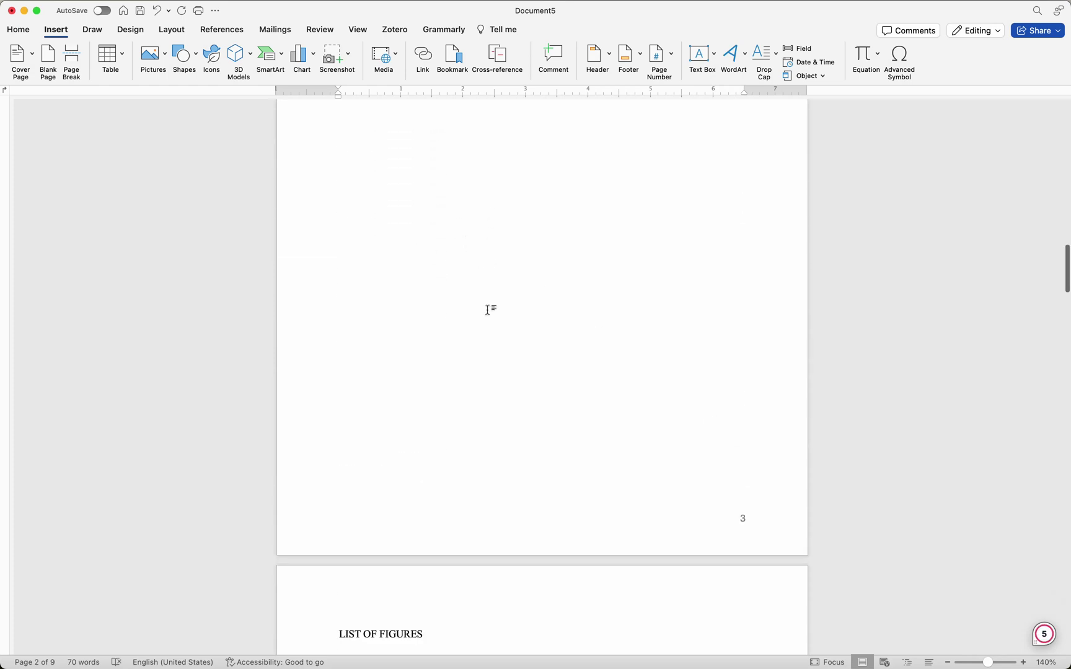
scroll(488, 308, down, 10)
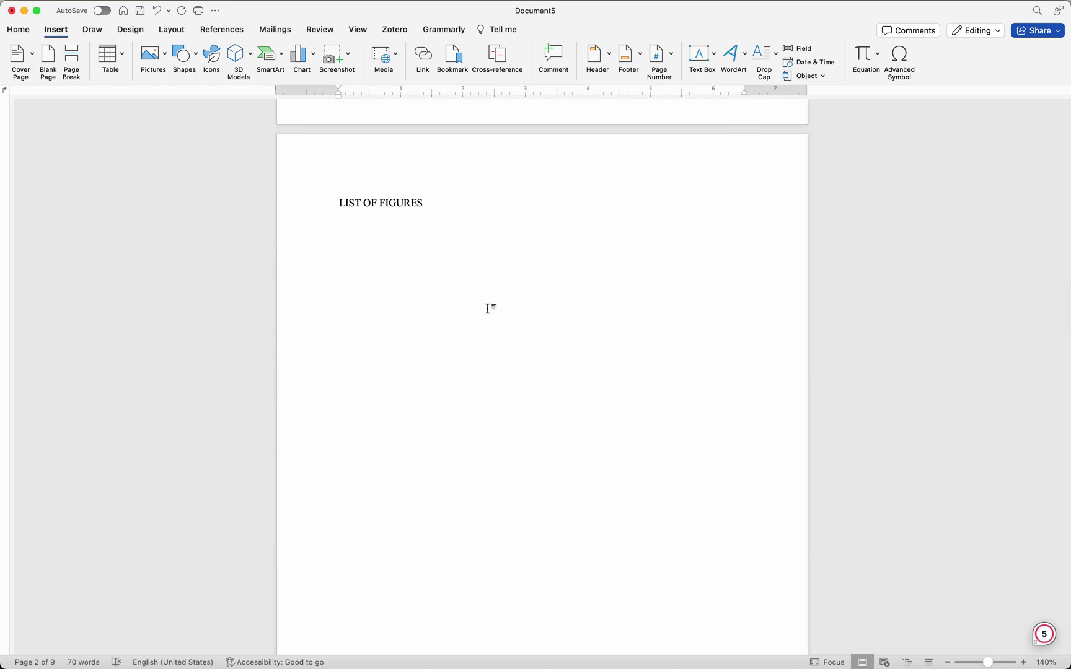
scroll(487, 309, up, 15)
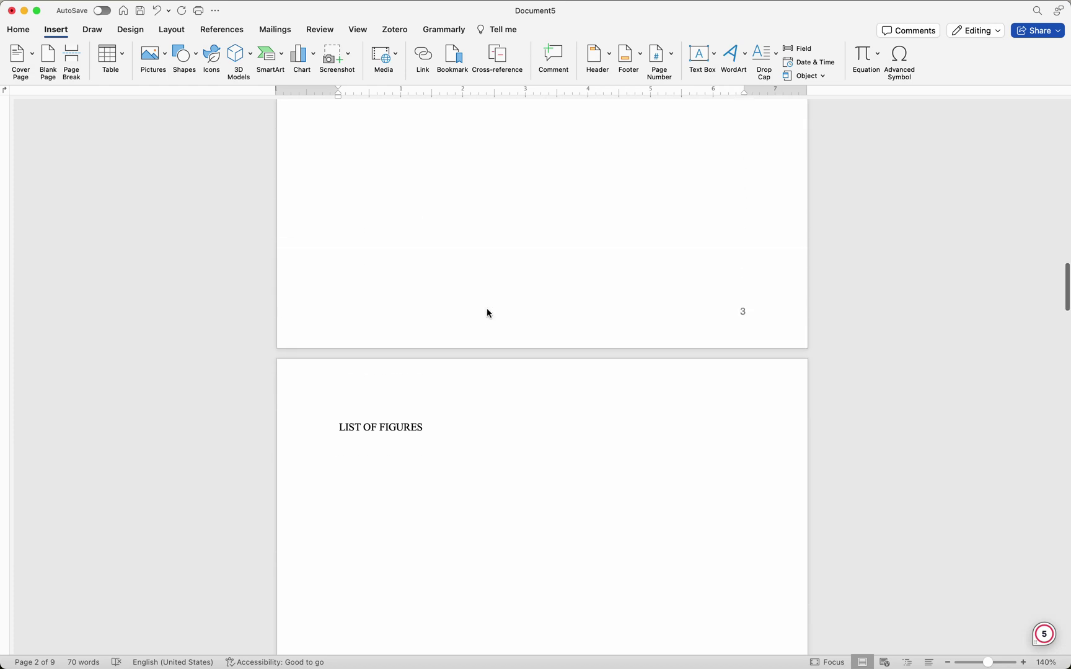
scroll(488, 308, up, 10)
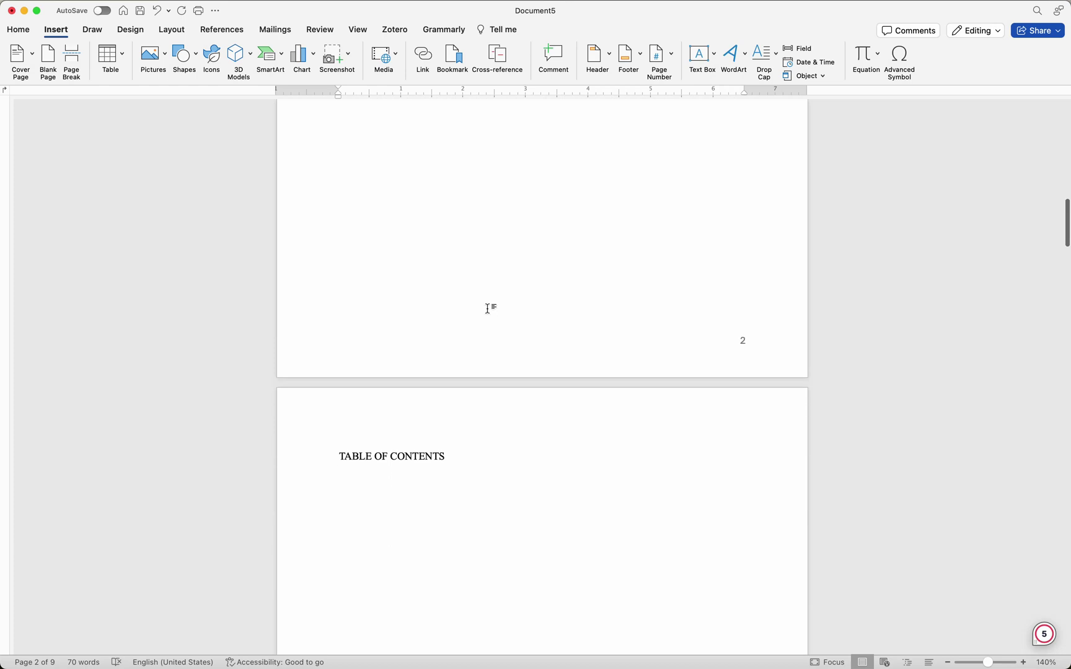
scroll(487, 308, up, 8)
scroll(488, 308, down, 3)
scroll(488, 309, up, 3)
scroll(488, 309, up, 8)
scroll(488, 309, down, 8)
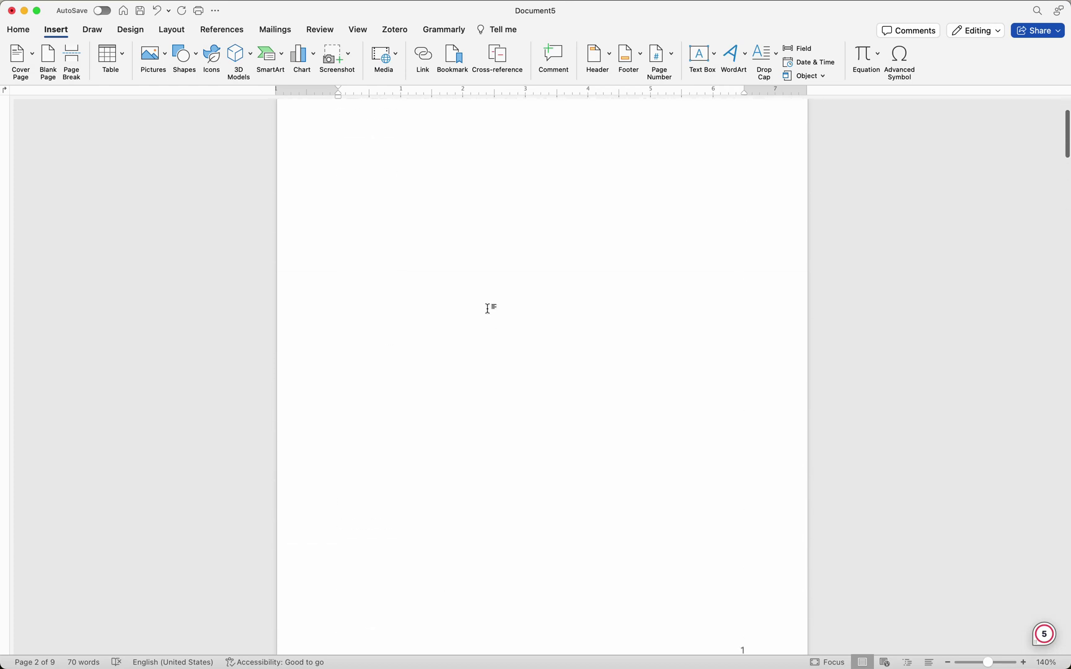
scroll(488, 309, down, 3)
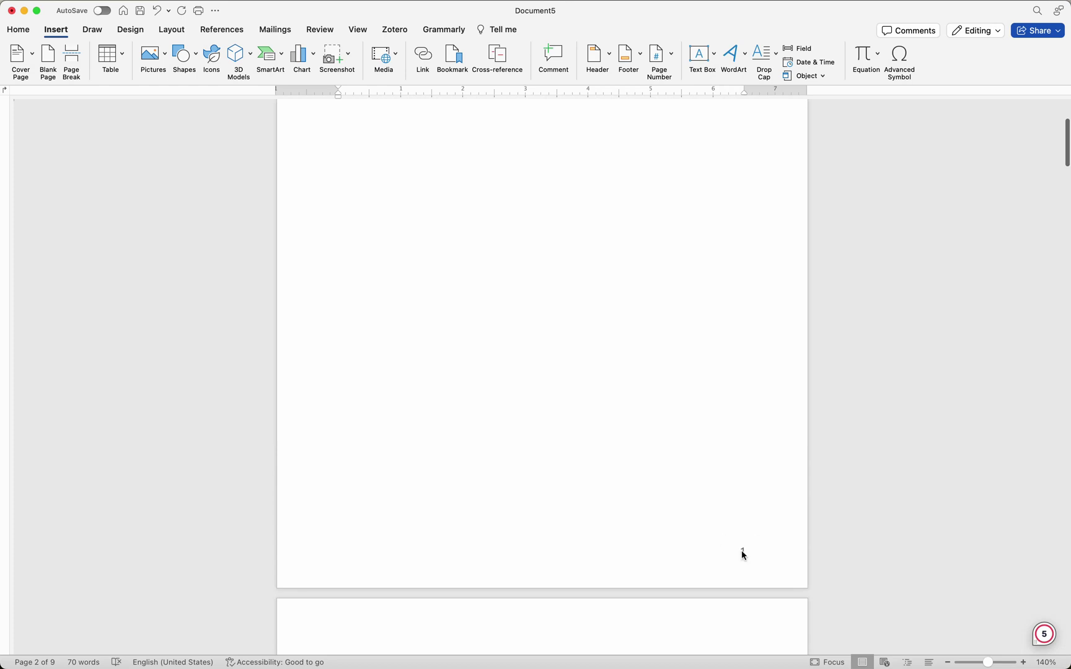
scroll(743, 554, down, 15)
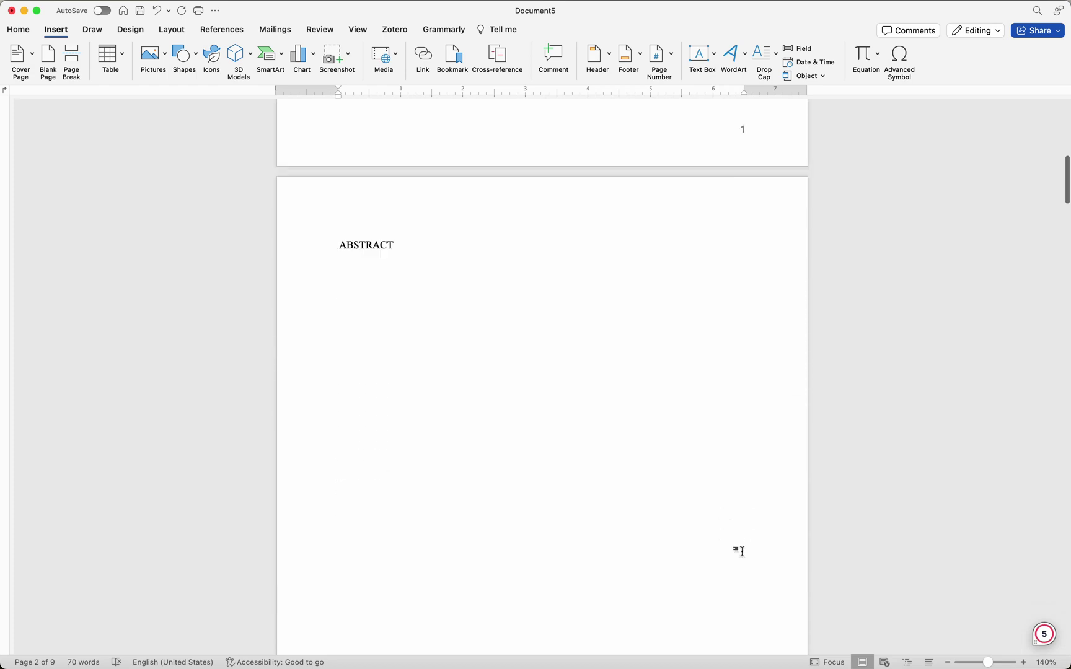
scroll(744, 556, down, 2)
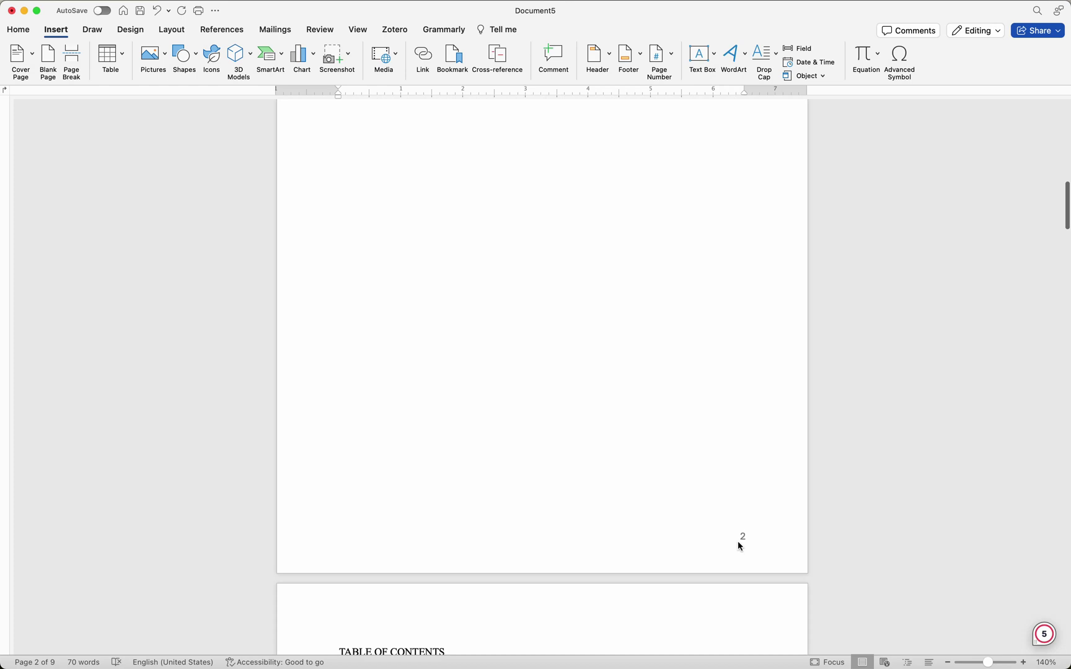
scroll(651, 404, up, 15)
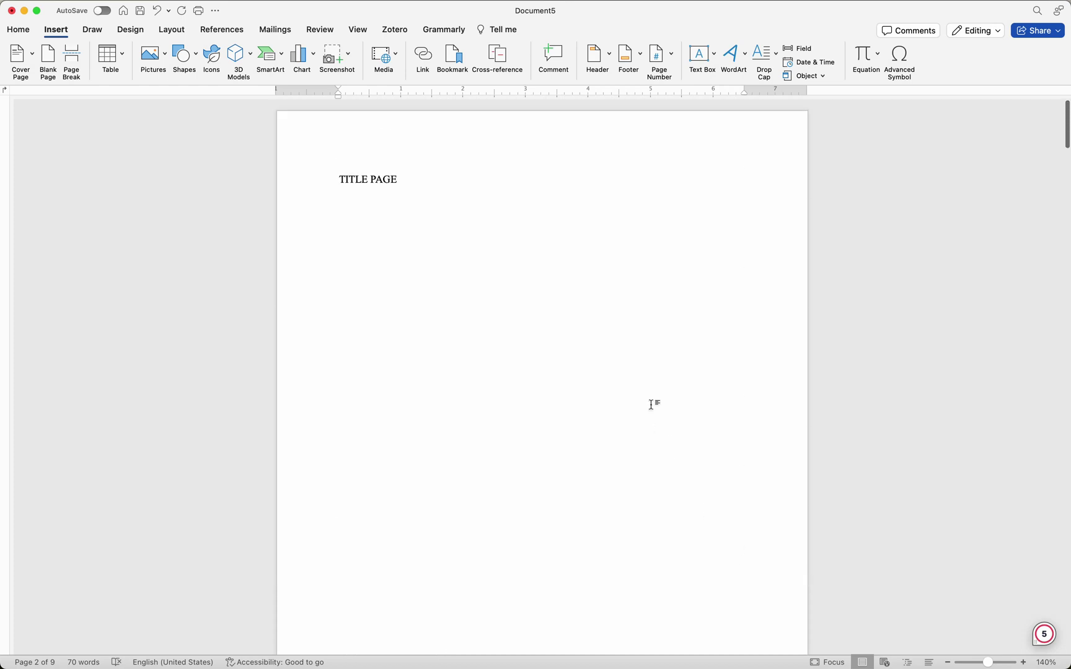
Insert right-aligned footer page numbers from TITLE PAGE in i, ii, iii format, starting at 1, with no number on the first page.
click(335, 178)
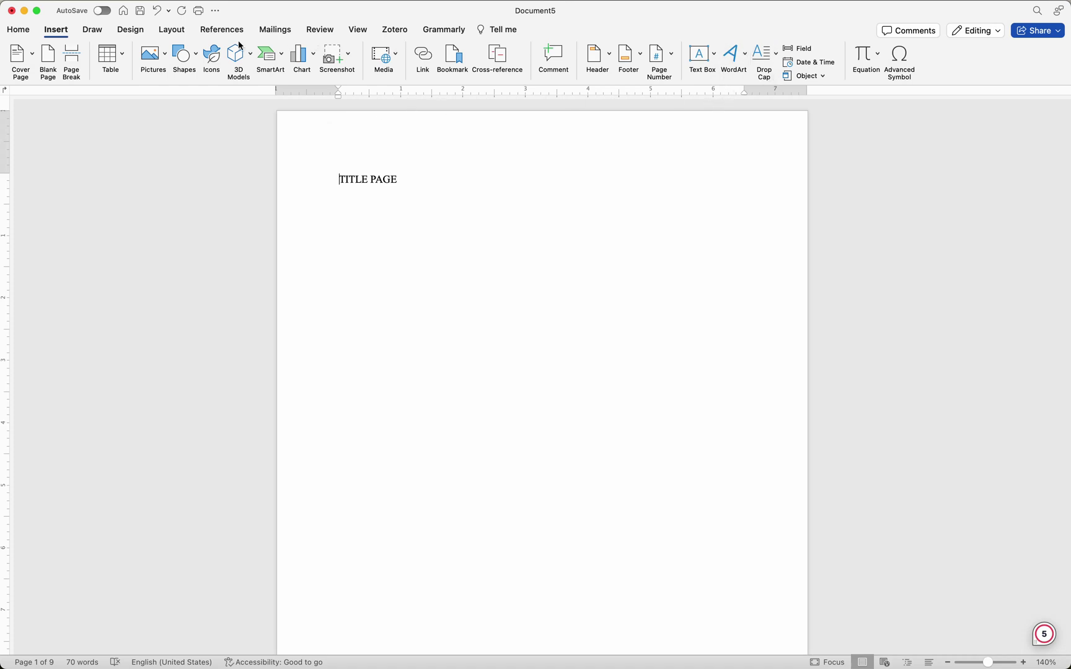
click(61, 31)
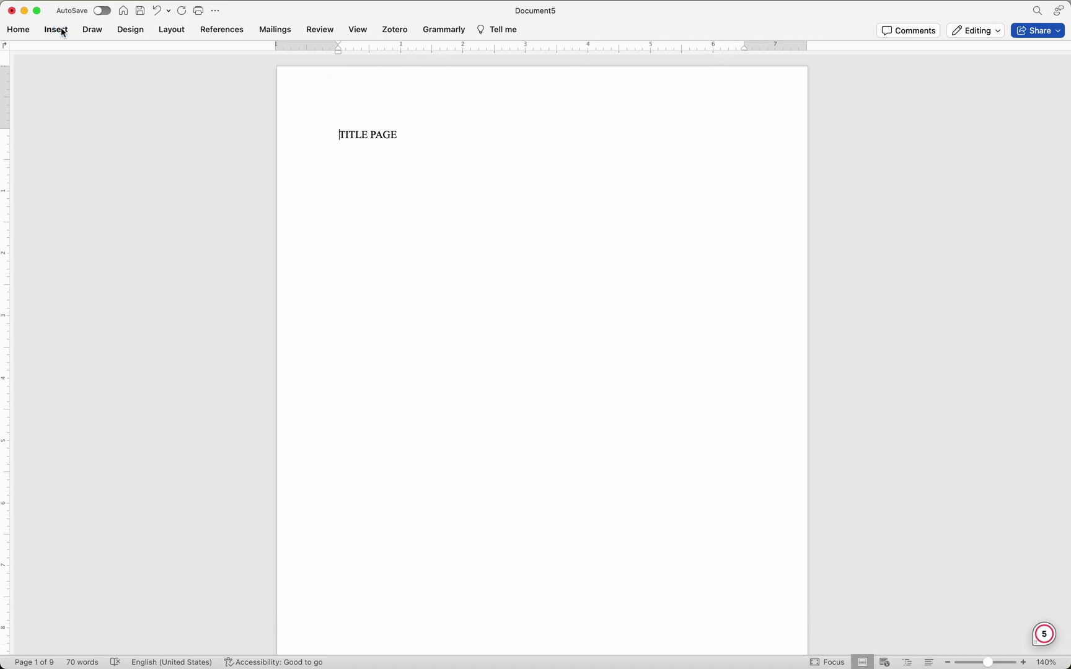
click(62, 32)
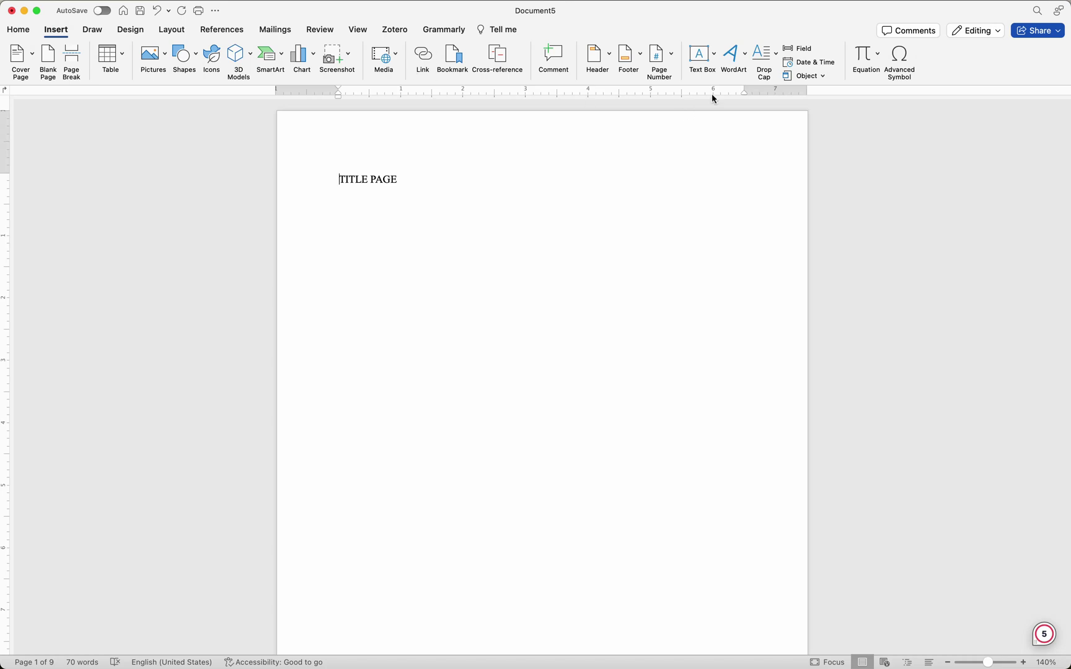
click(673, 56)
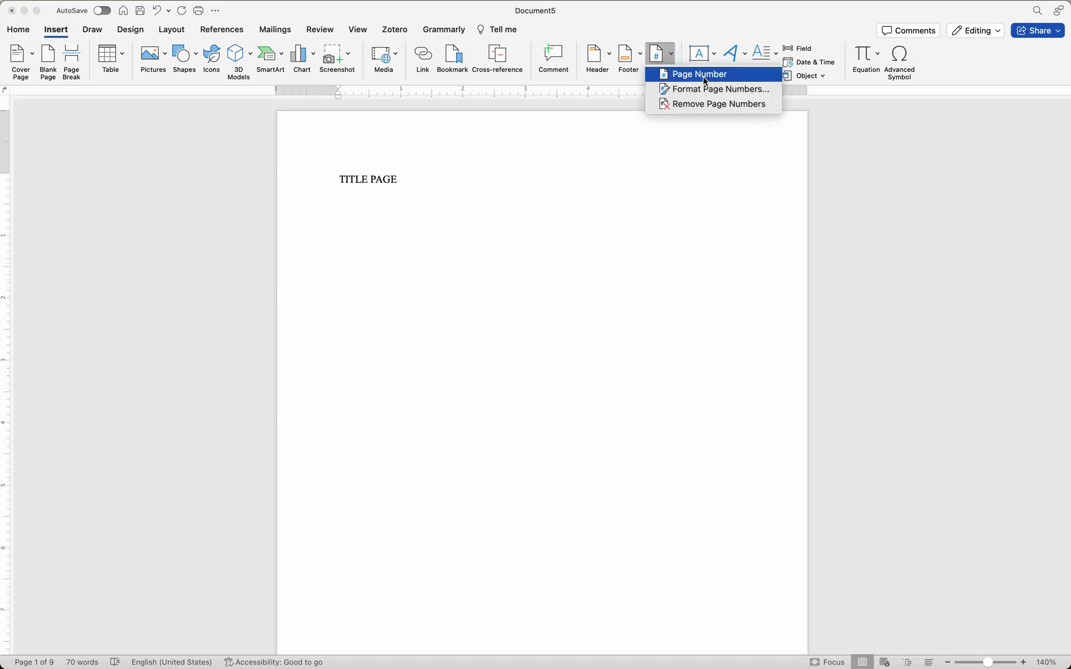
click(704, 76)
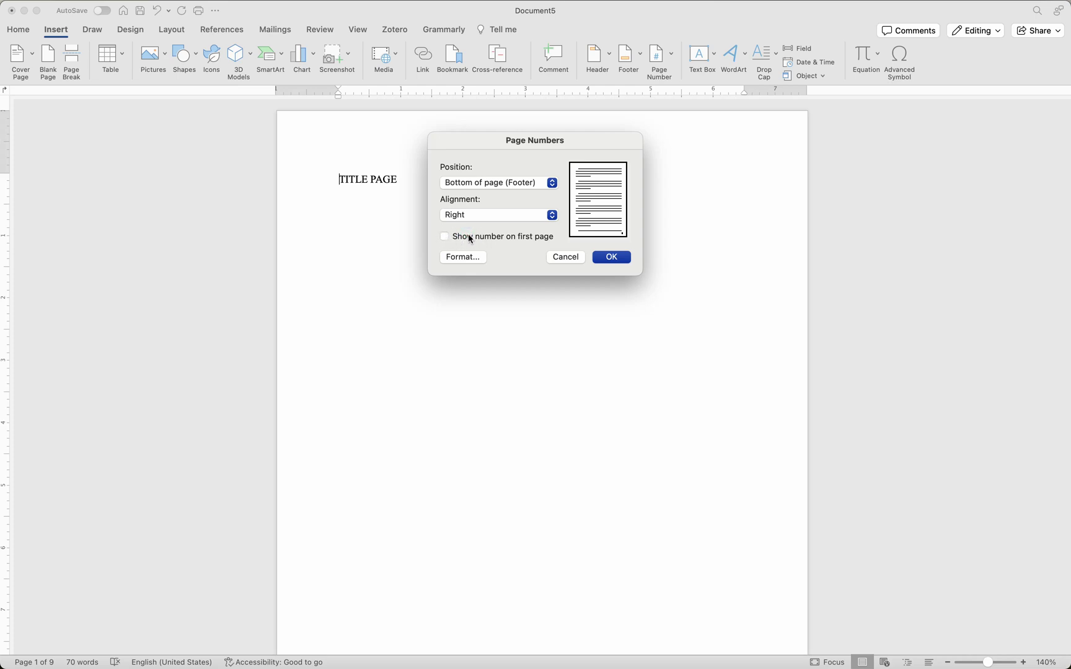
click(519, 185)
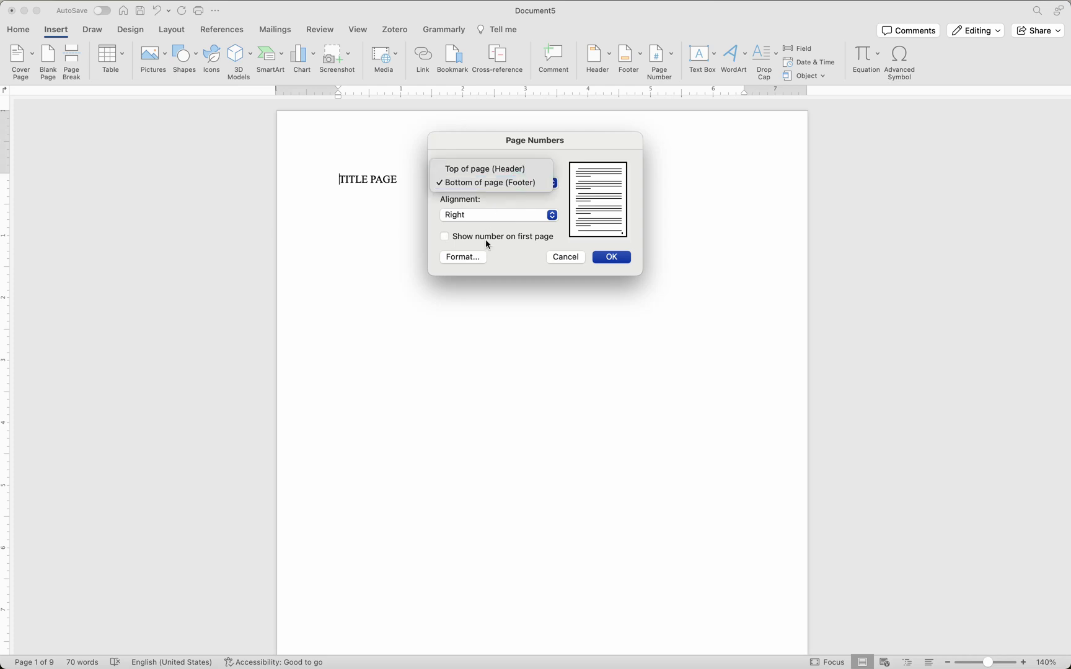
click(464, 257)
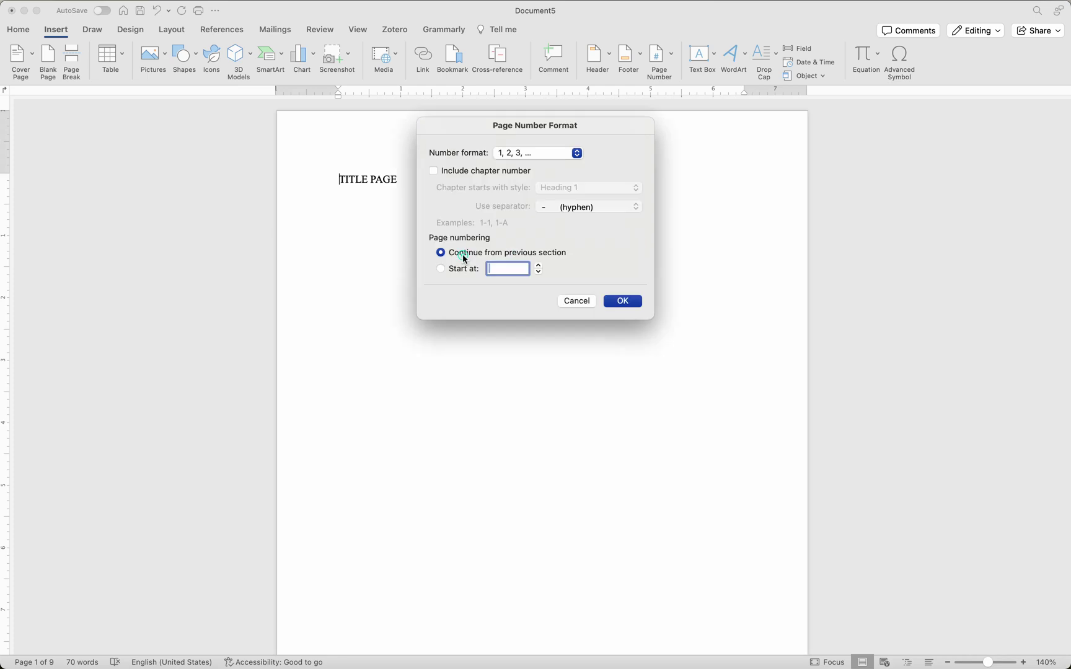
click(521, 154)
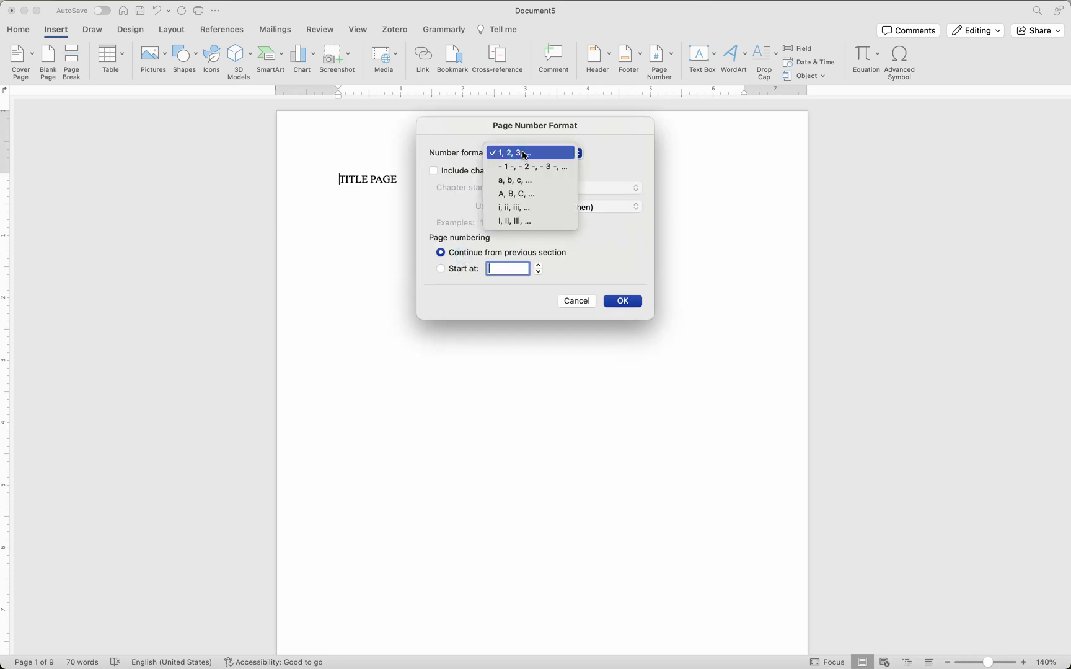
click(513, 207)
click(535, 152)
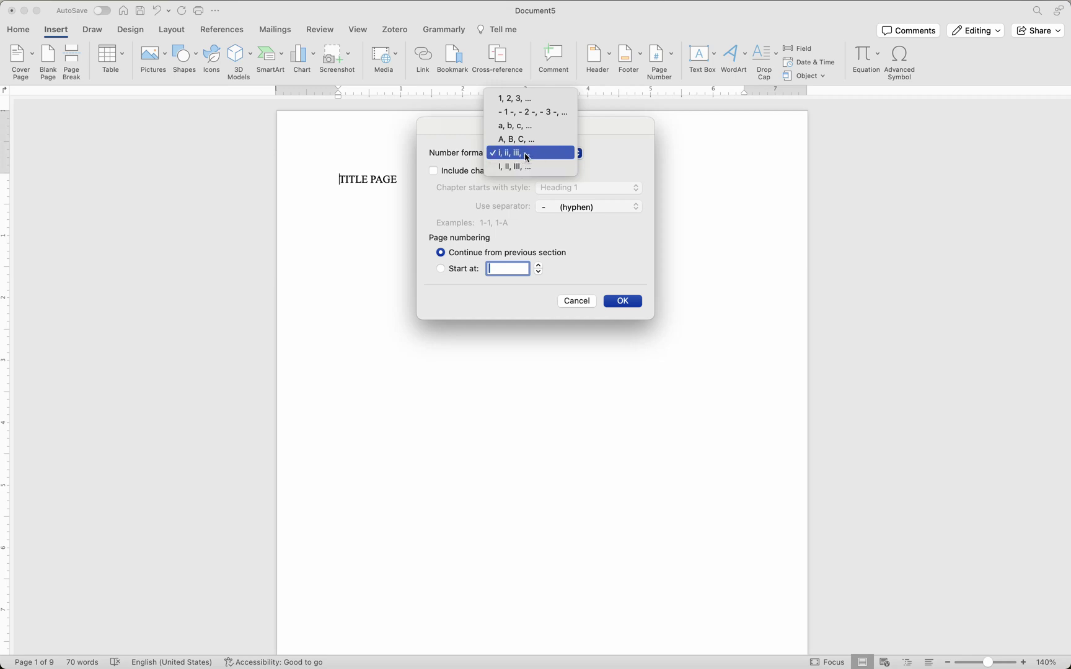
click(533, 153)
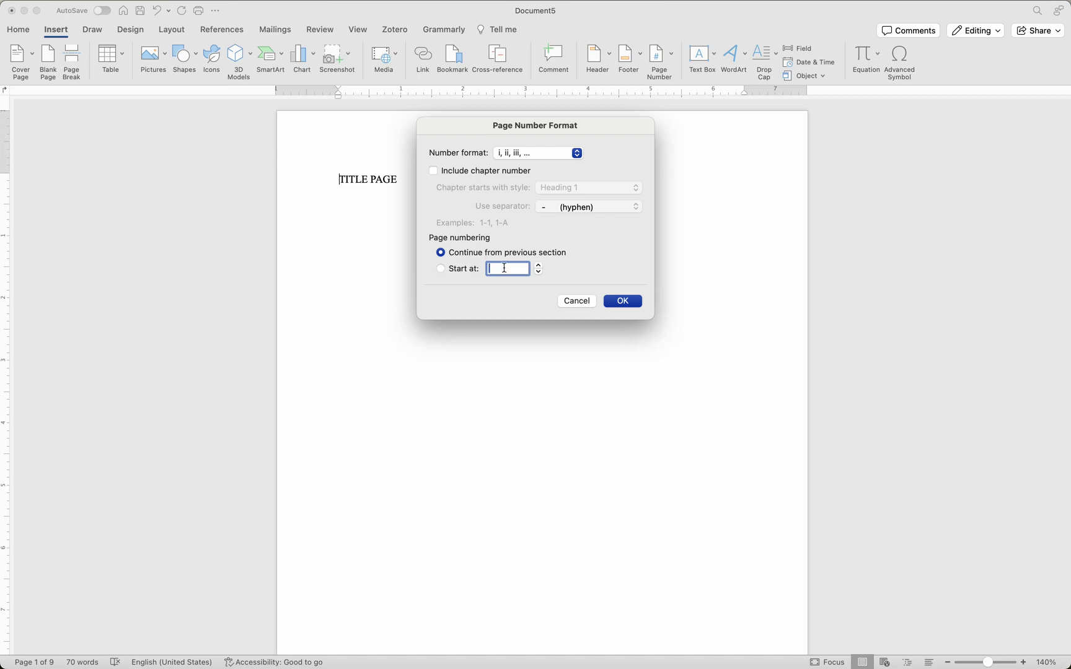
text(1)
click(624, 301)
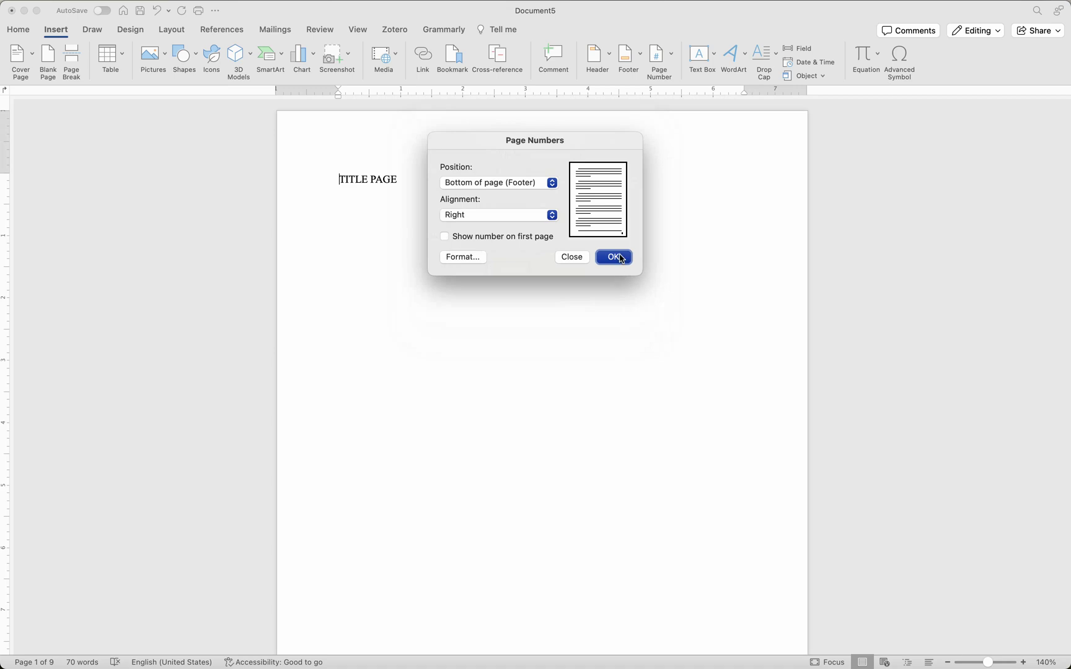
click(620, 257)
Check the footer page numbers from the title page through the front matter and into the chapter pages.
scroll(598, 350, down, 7)
scroll(598, 350, down, 10)
scroll(598, 350, up, 10)
scroll(599, 350, up, 5)
scroll(599, 350, down, 3)
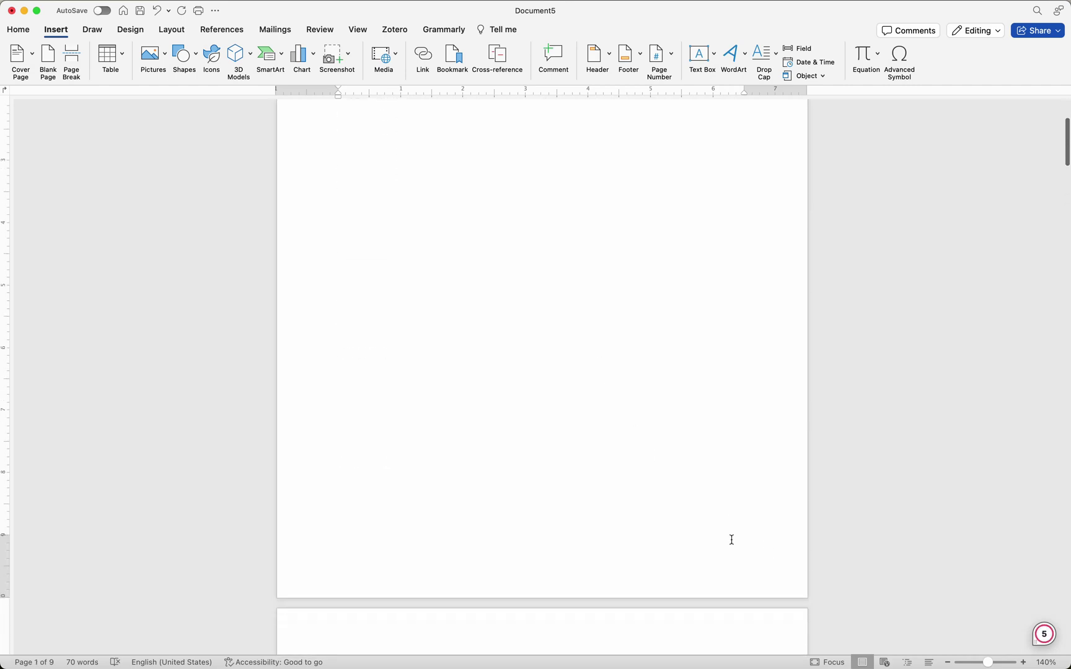
scroll(737, 487, down, 4)
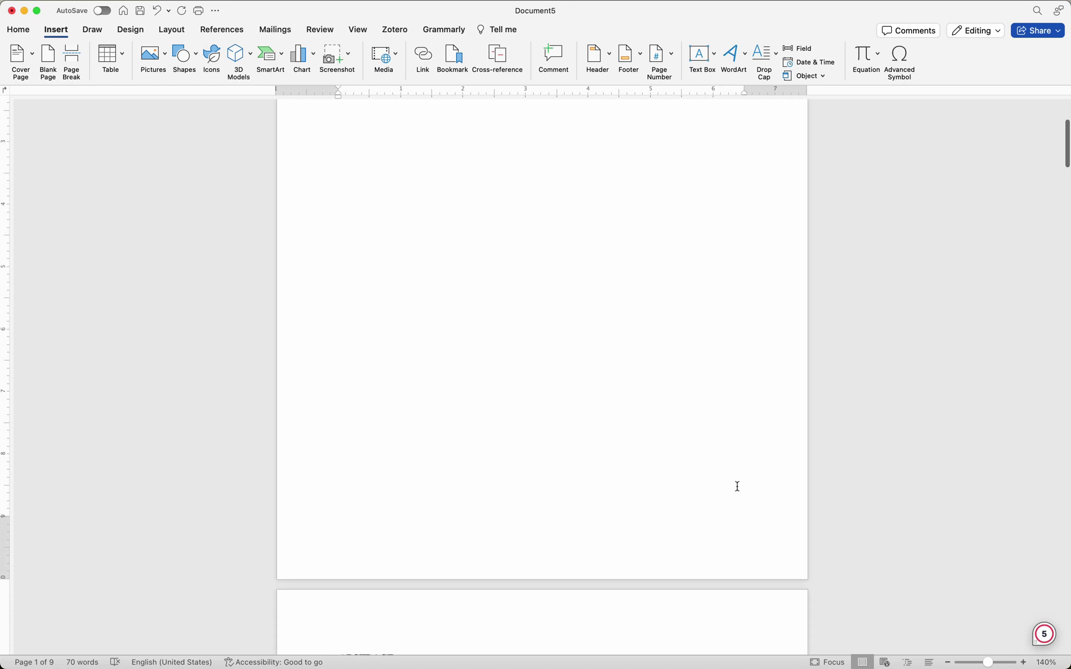
scroll(737, 487, up, 3)
scroll(737, 486, down, 5)
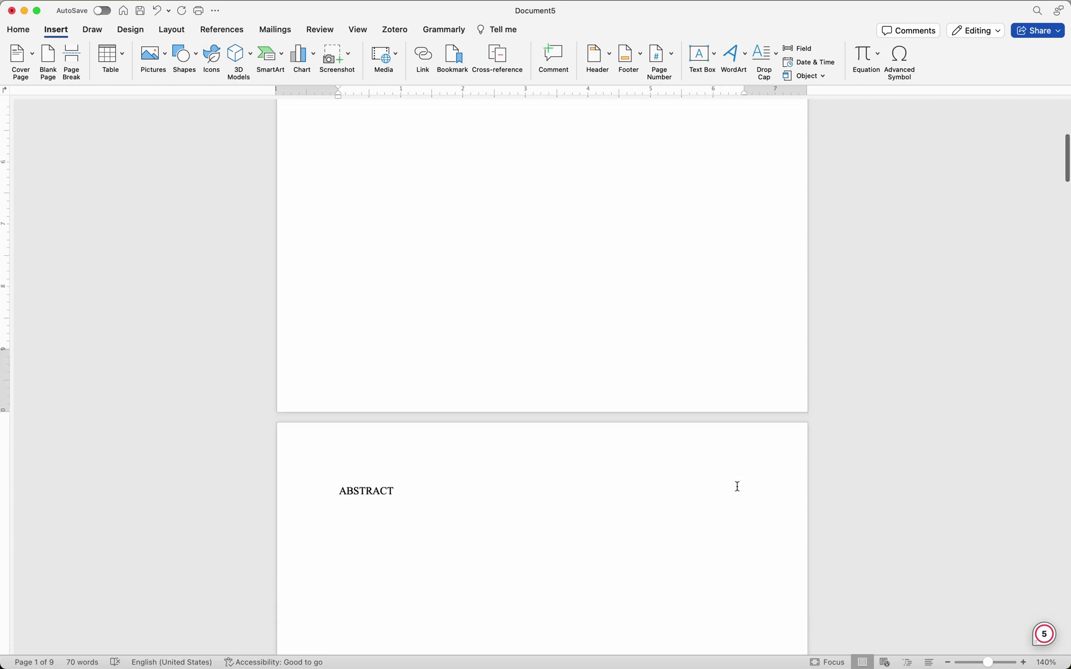
scroll(737, 487, down, 3)
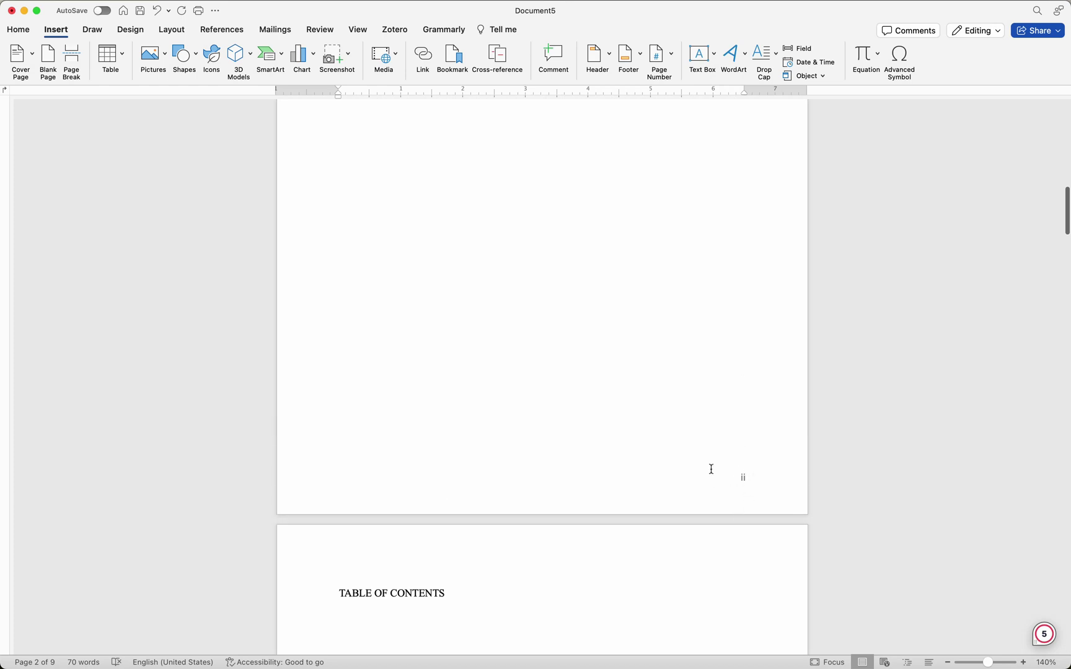
scroll(712, 469, down, 5)
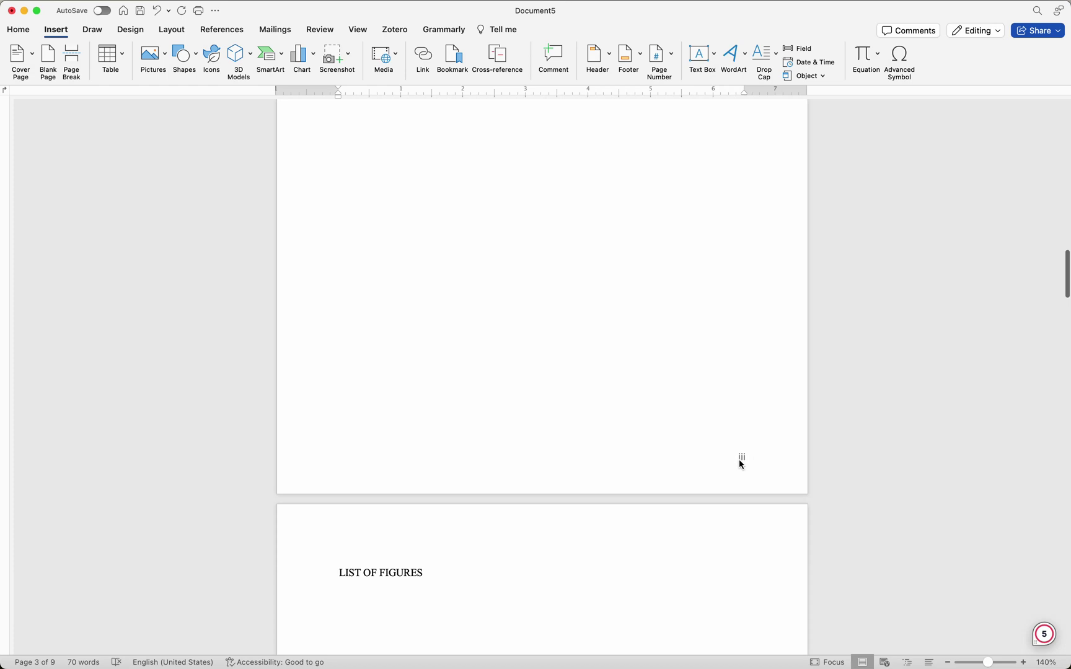
scroll(744, 469, down, 5)
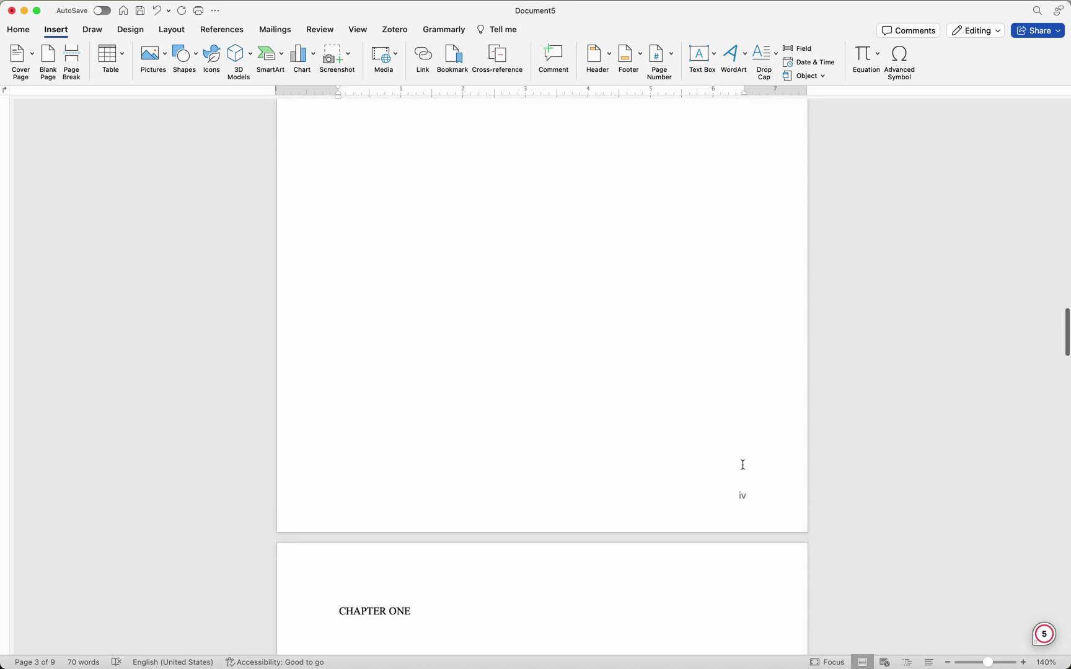
scroll(747, 491, down, 5)
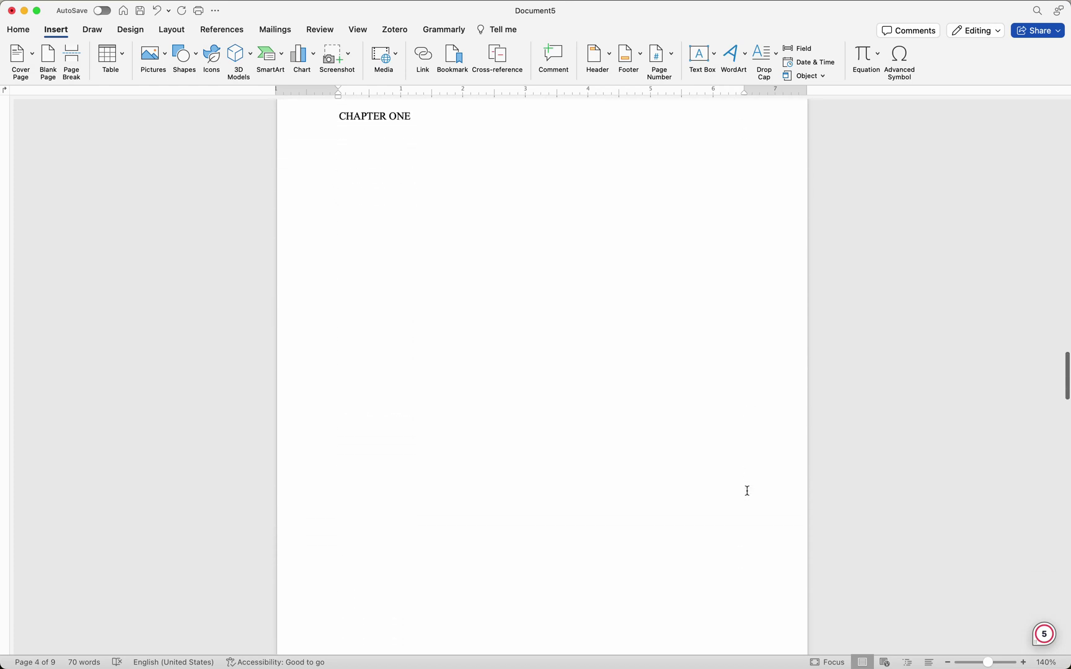
scroll(747, 491, down, 2)
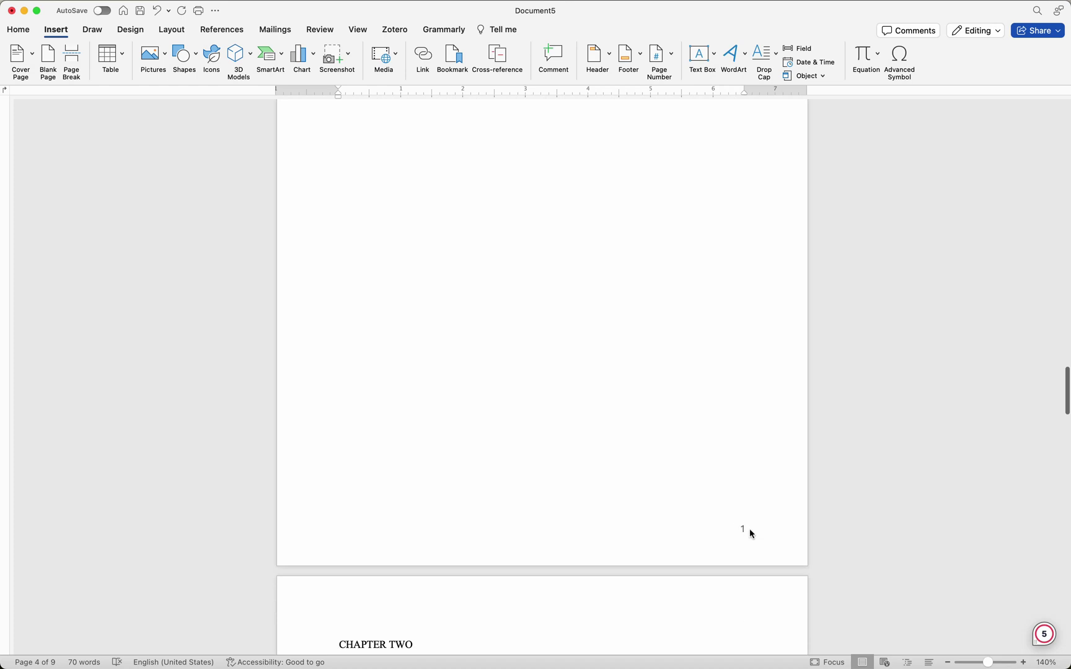
scroll(737, 524, down, 4)
scroll(737, 523, down, 8)
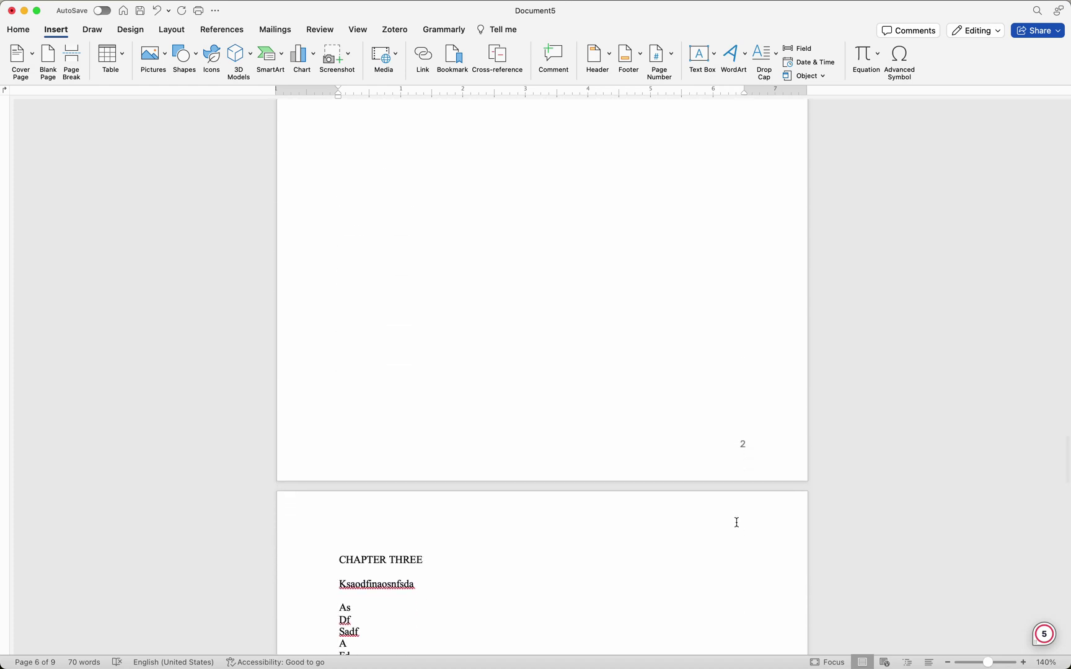
scroll(737, 522, down, 7)
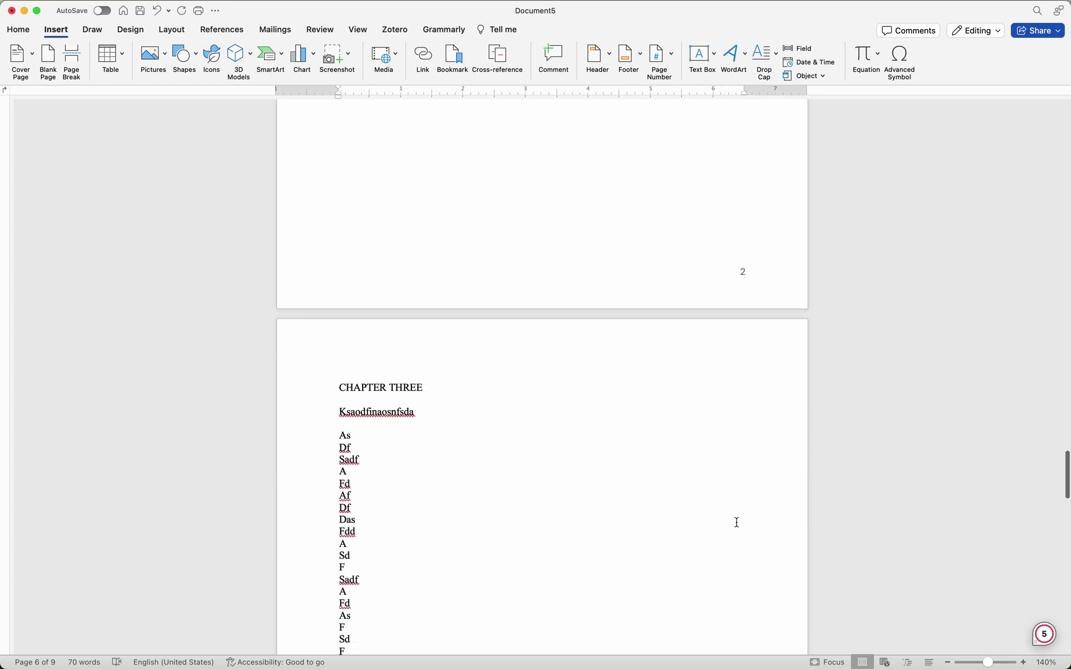